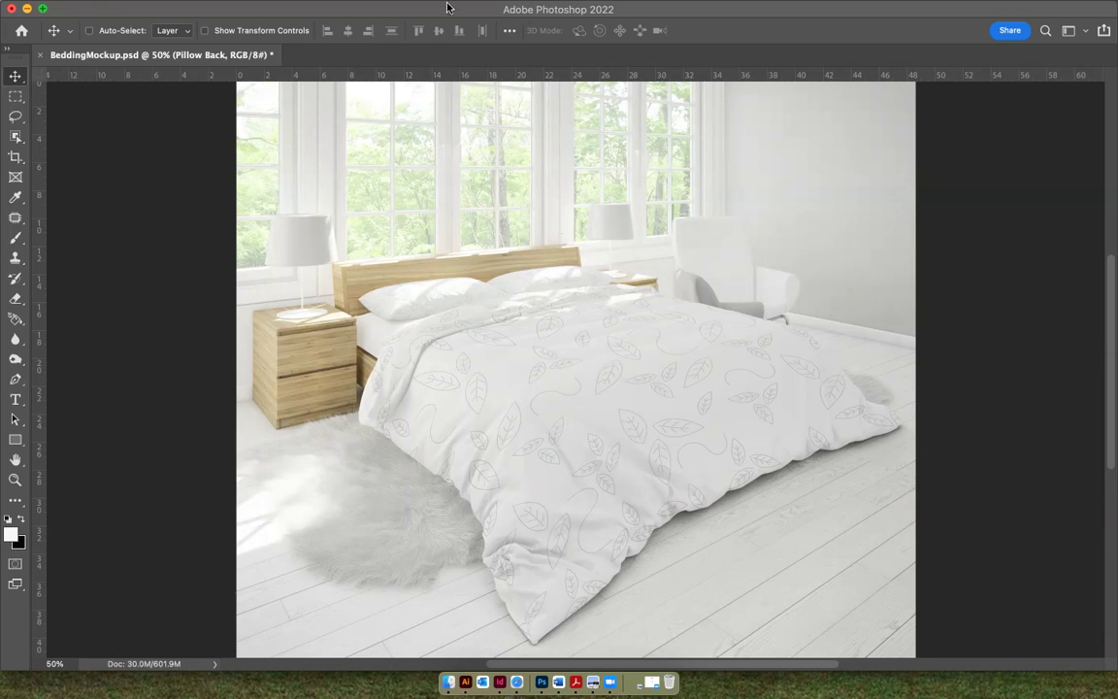
Step: Show the Layers panel beside the canvas through Window > Layers
mouse_move(386, 8)
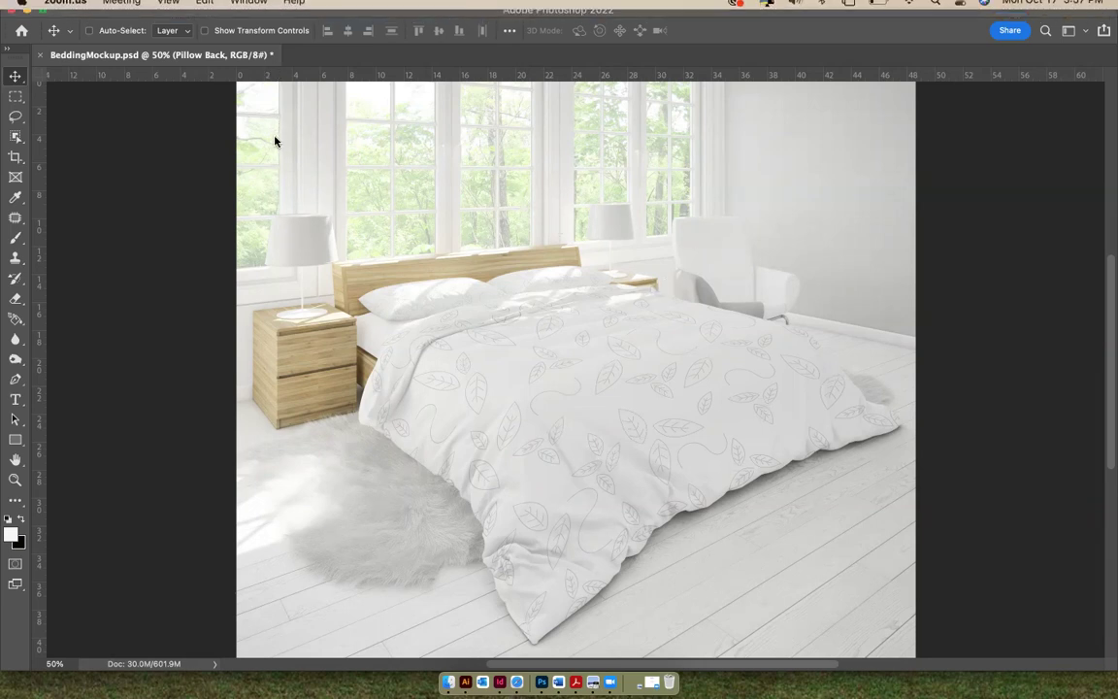
key(F7)
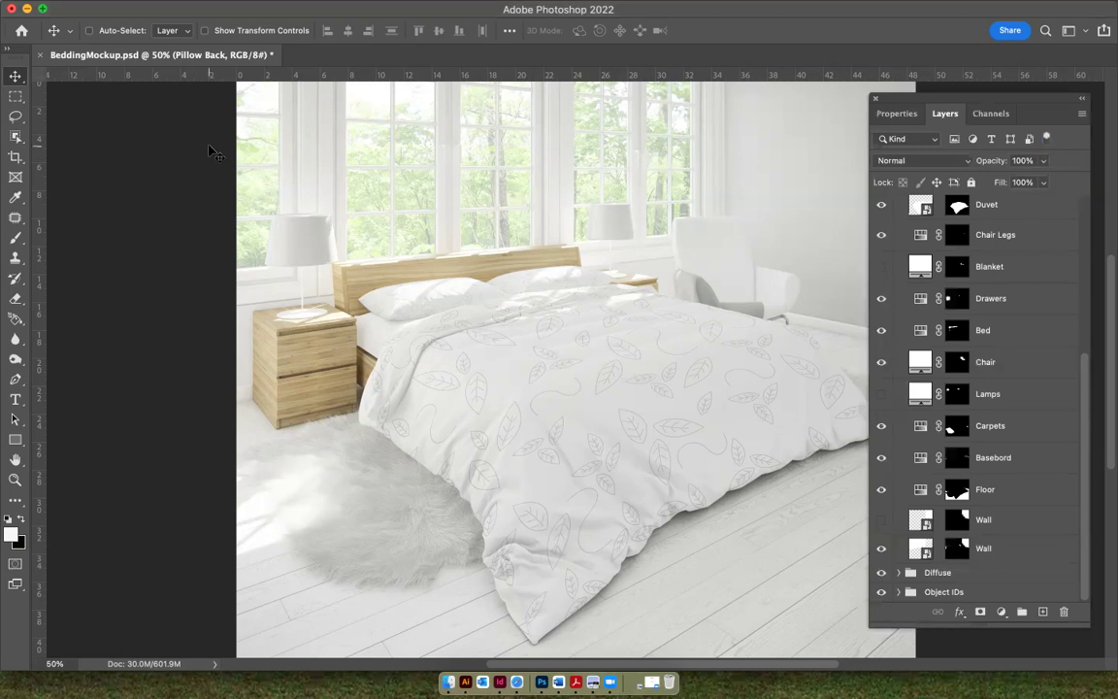
click(874, 99)
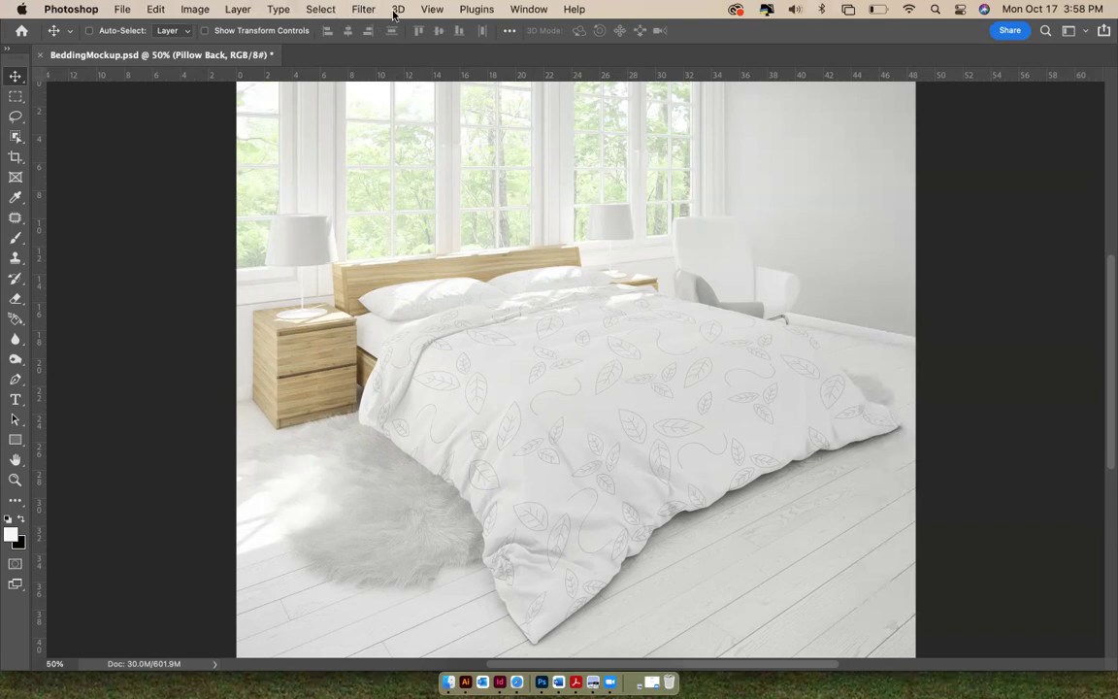
click(546, 12)
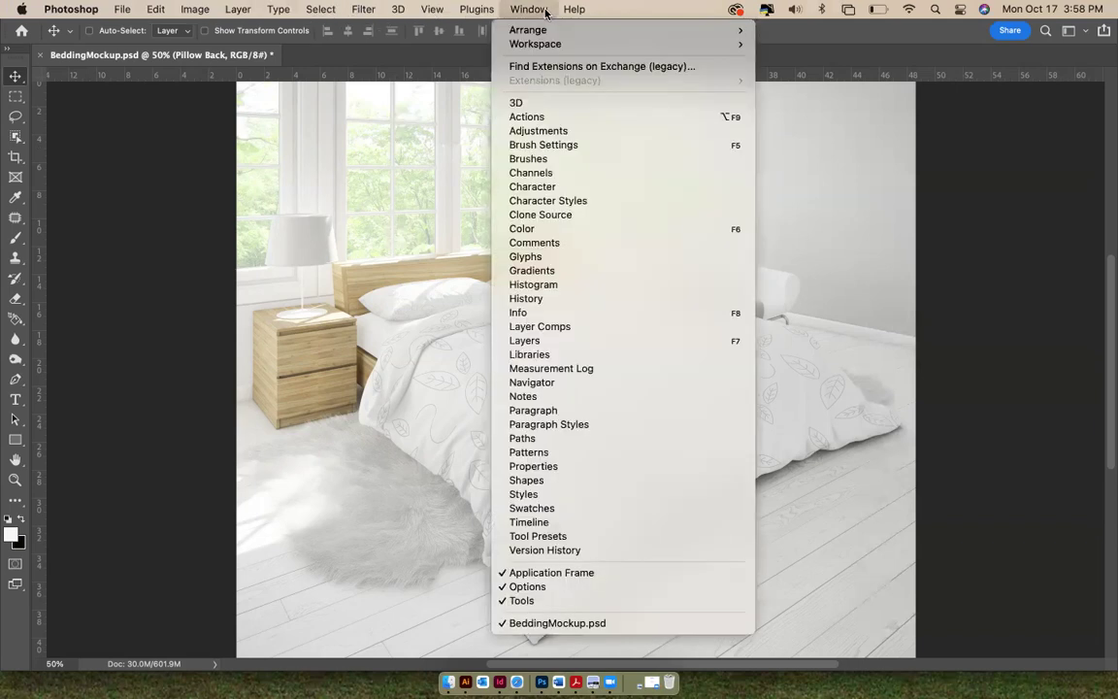
click(545, 342)
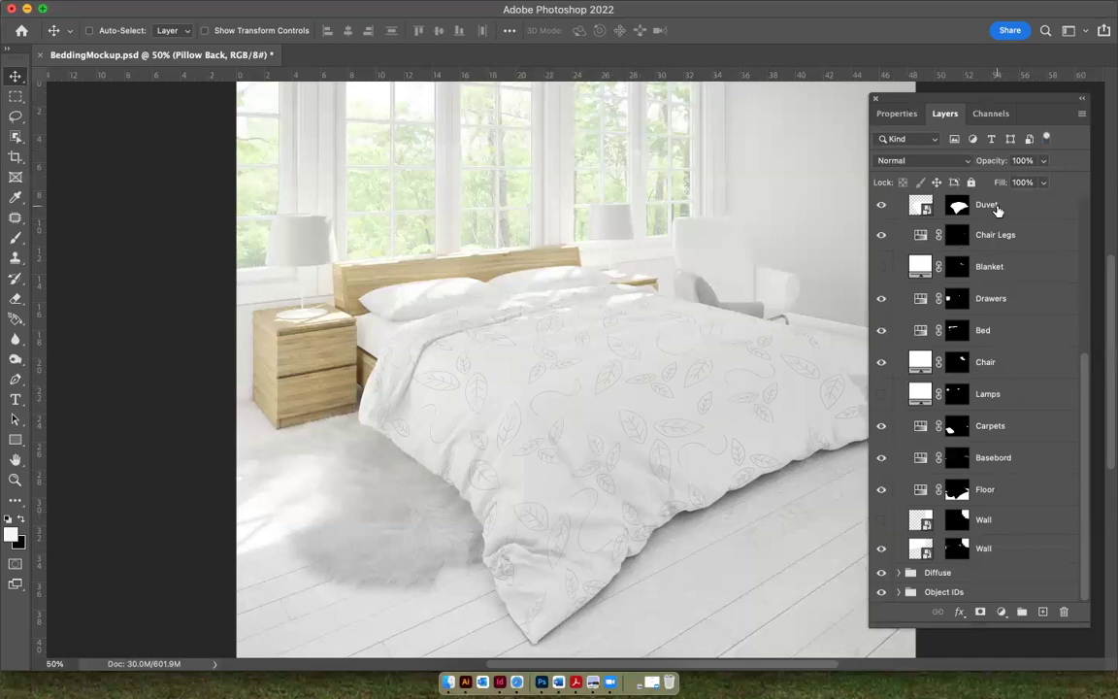
Step: Toggle the Duvet layer off and on to compare its leaf pattern with the plain grey duvet
scroll(997, 210, up, 3)
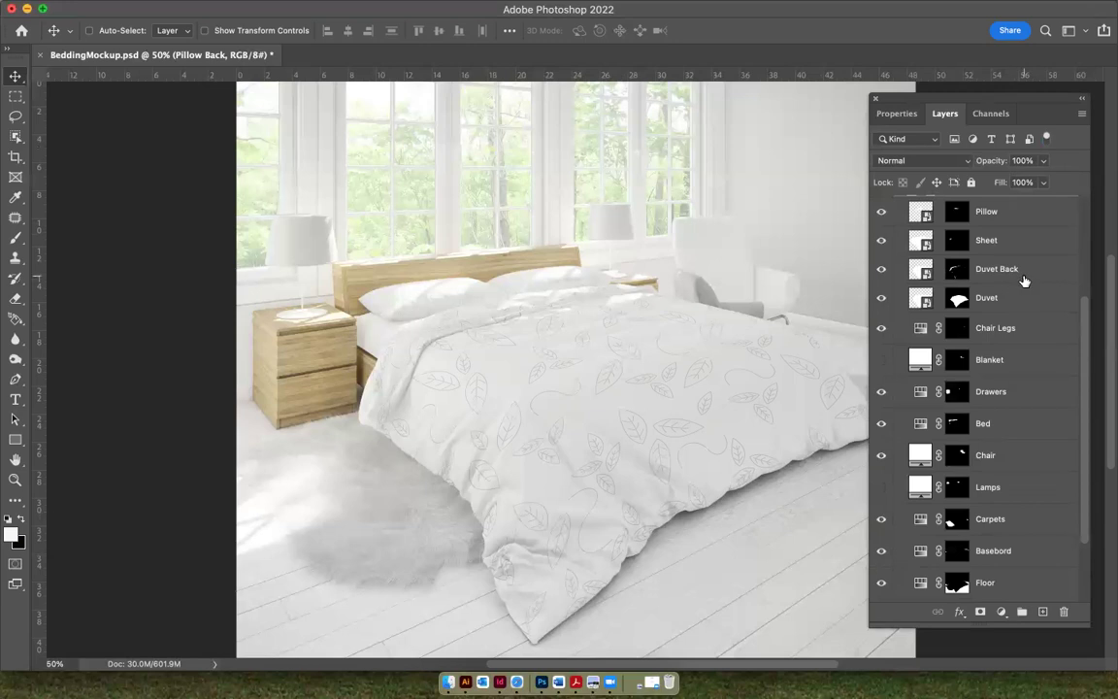
scroll(1026, 282, down, 1)
scroll(887, 264, down, 1)
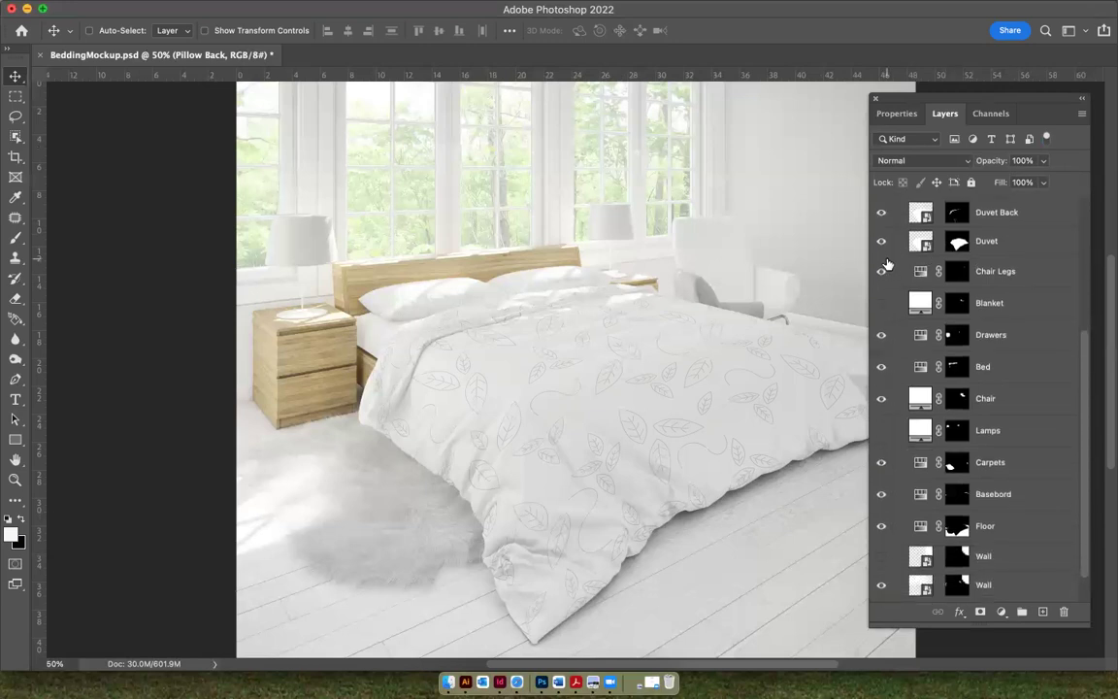
scroll(886, 264, up, 1)
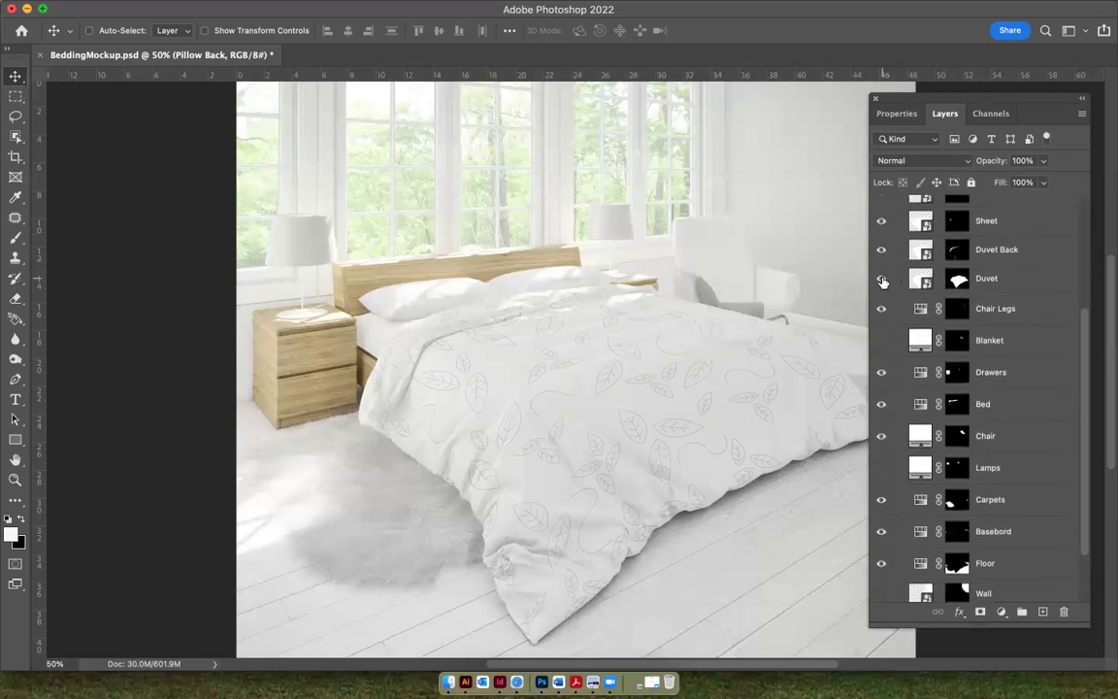
click(882, 282)
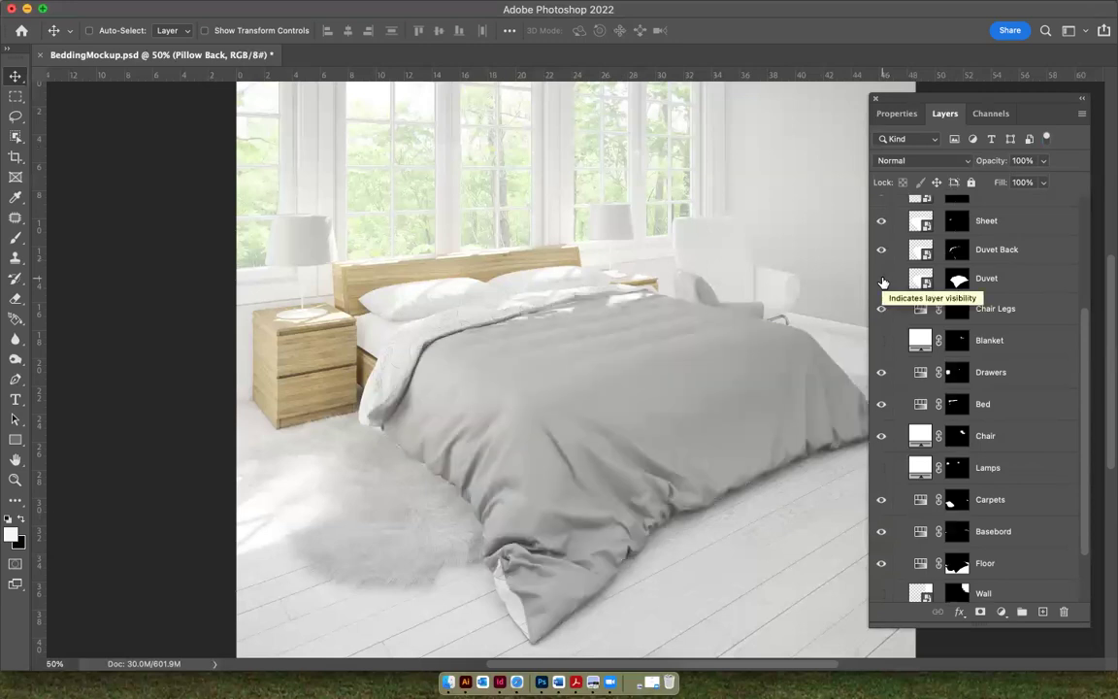
click(882, 281)
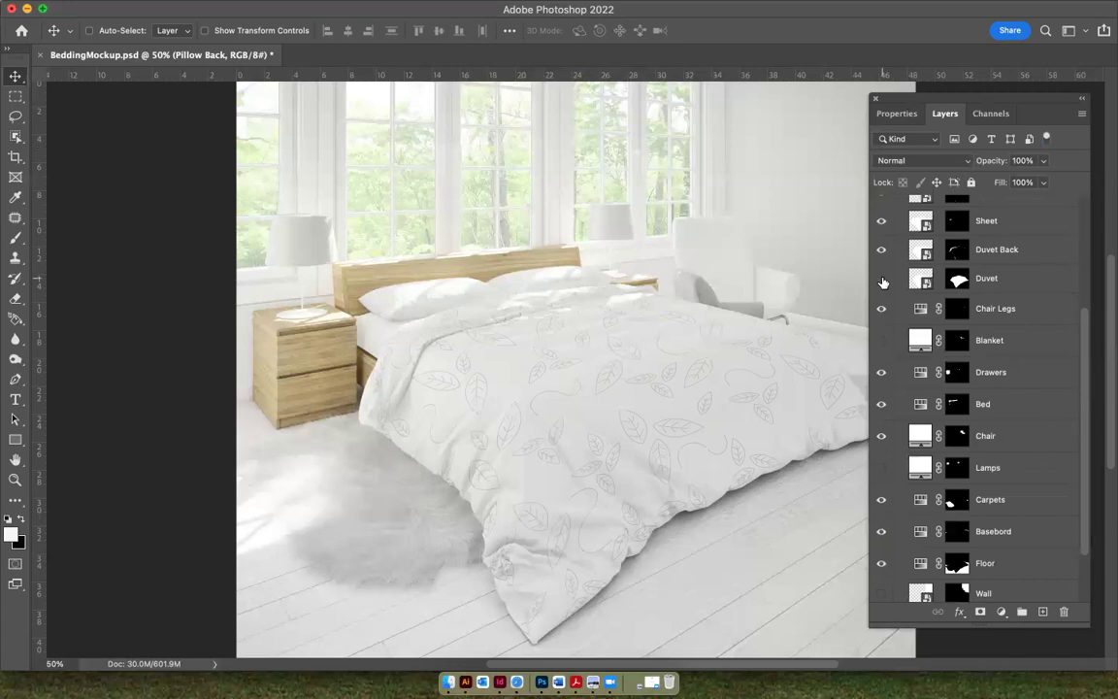
click(882, 281)
click(882, 282)
Step: In Illustrator's pattern document, paste a copy of the tile and arrange the copies into the lower slots
click(465, 684)
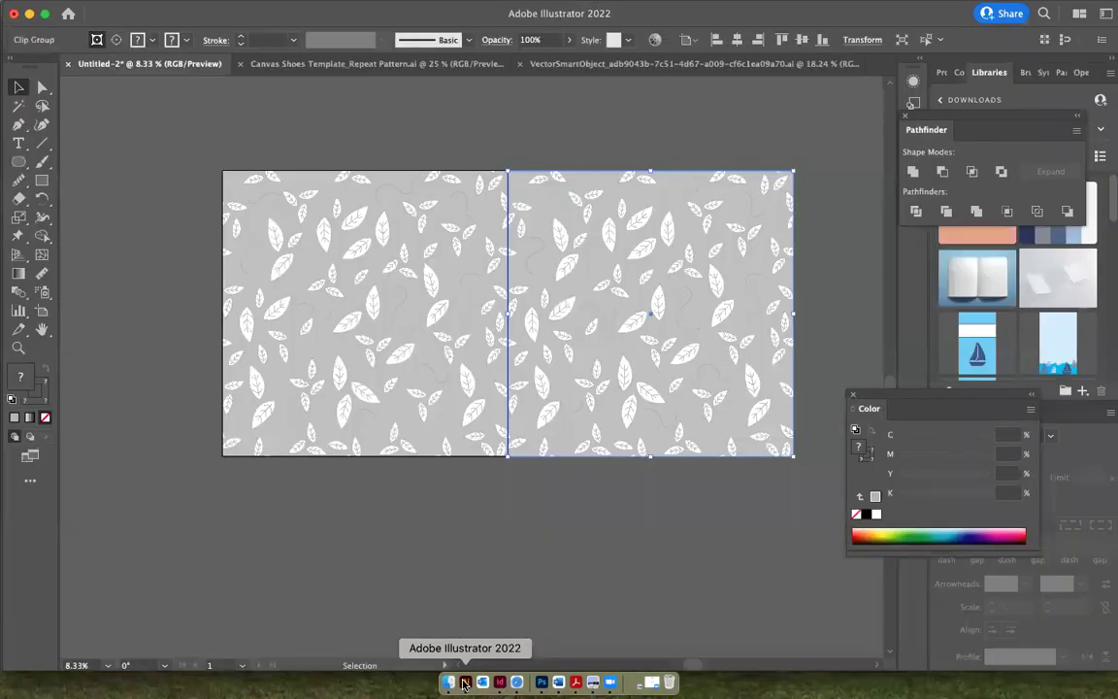
click(529, 556)
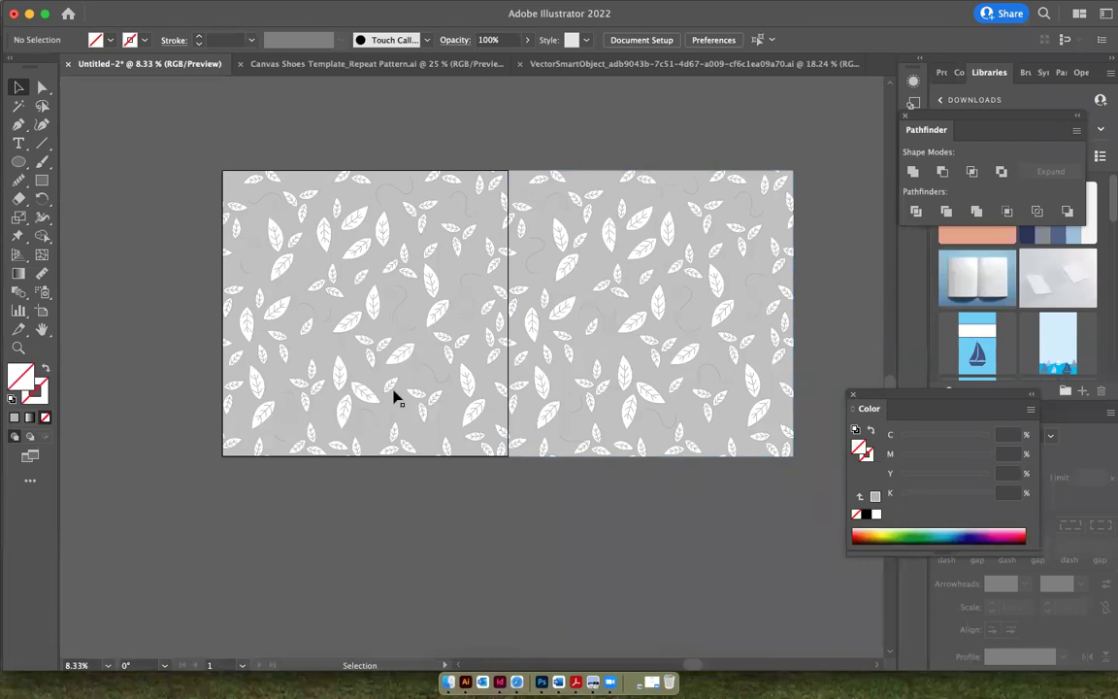
scroll(409, 399, down, 3)
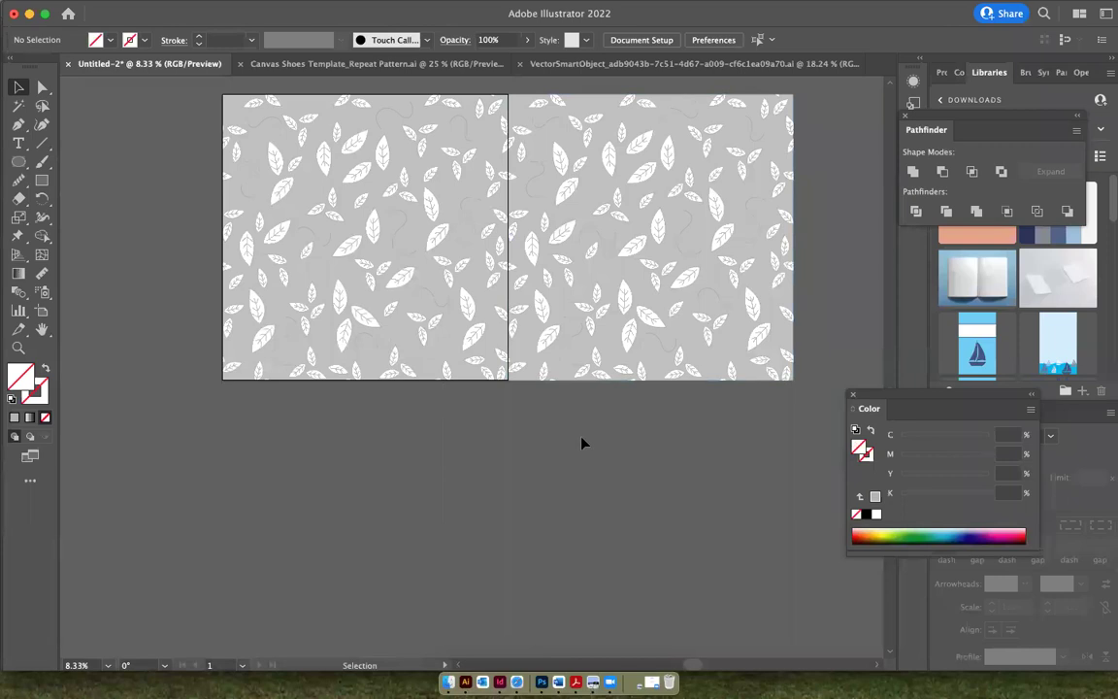
key(super+v)
drag(571, 381, 668, 624)
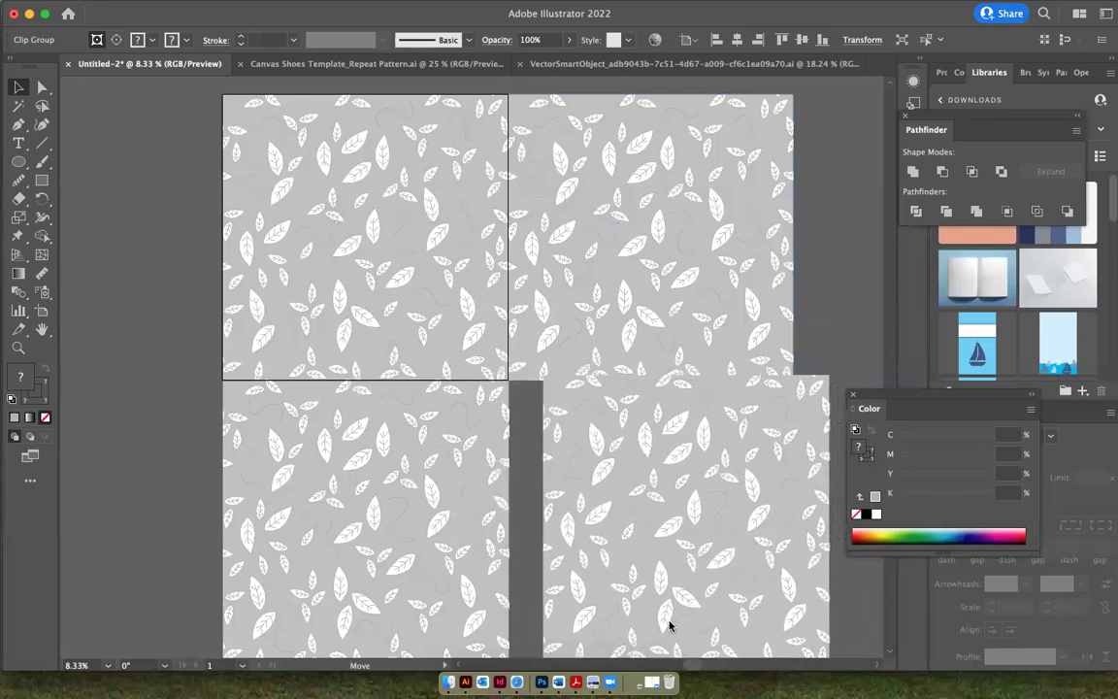
click(761, 559)
drag(582, 436, 753, 591)
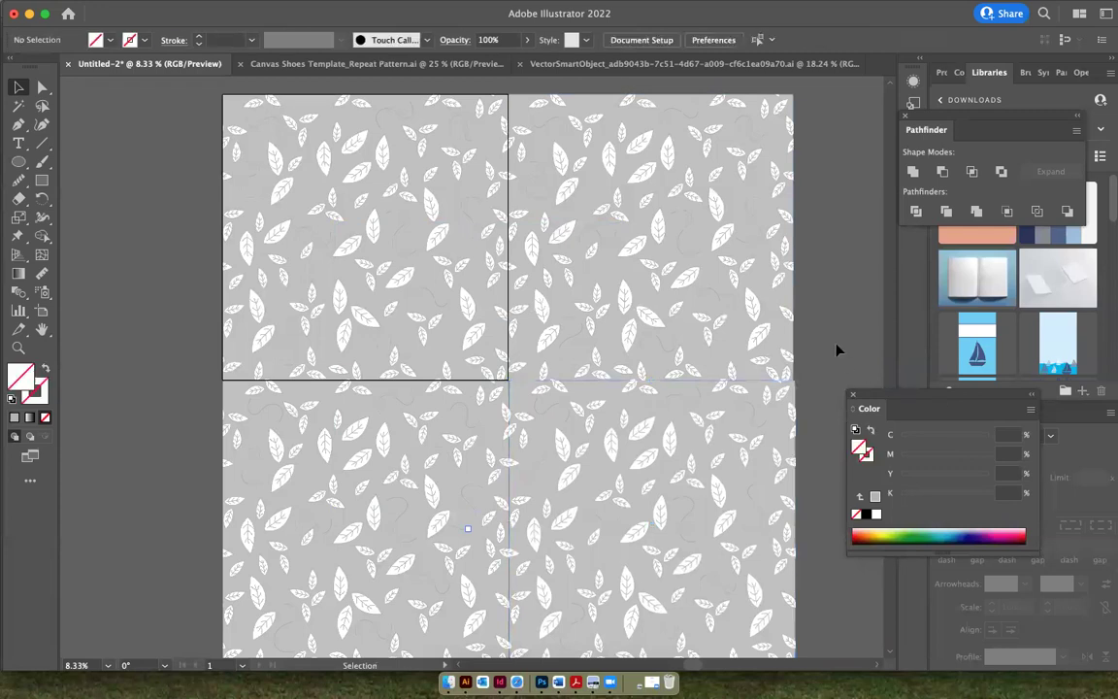
Step: Delete the lower-left, lower-right and upper-right tiles so a single grey leaf tile remains
click(320, 421)
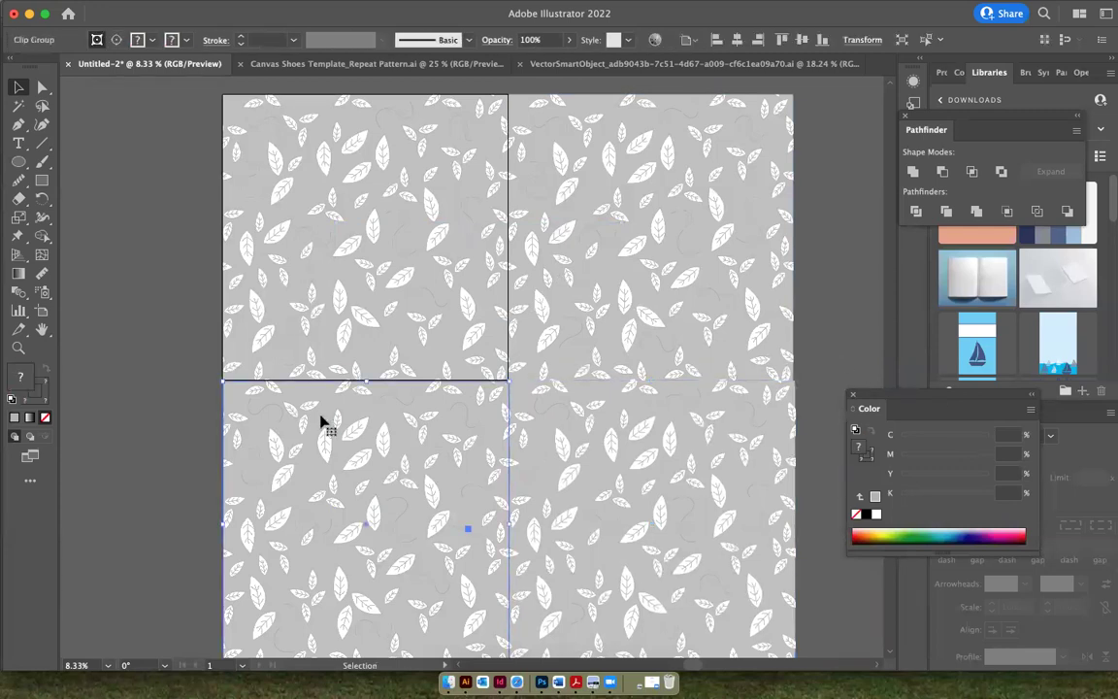
click(190, 367)
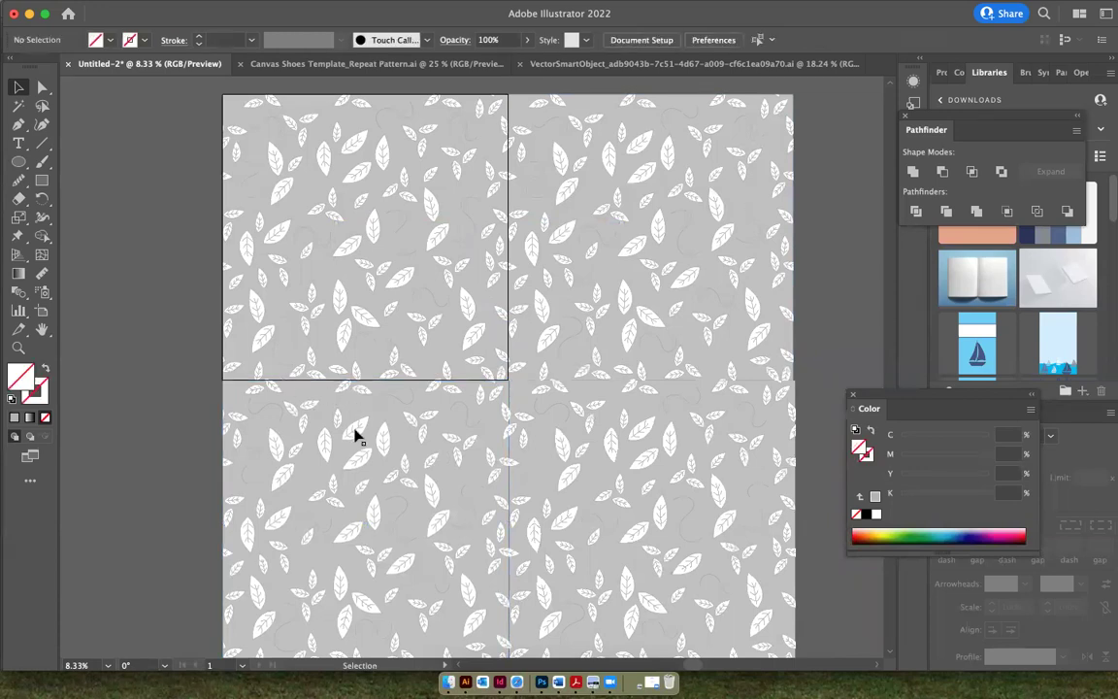
click(309, 466)
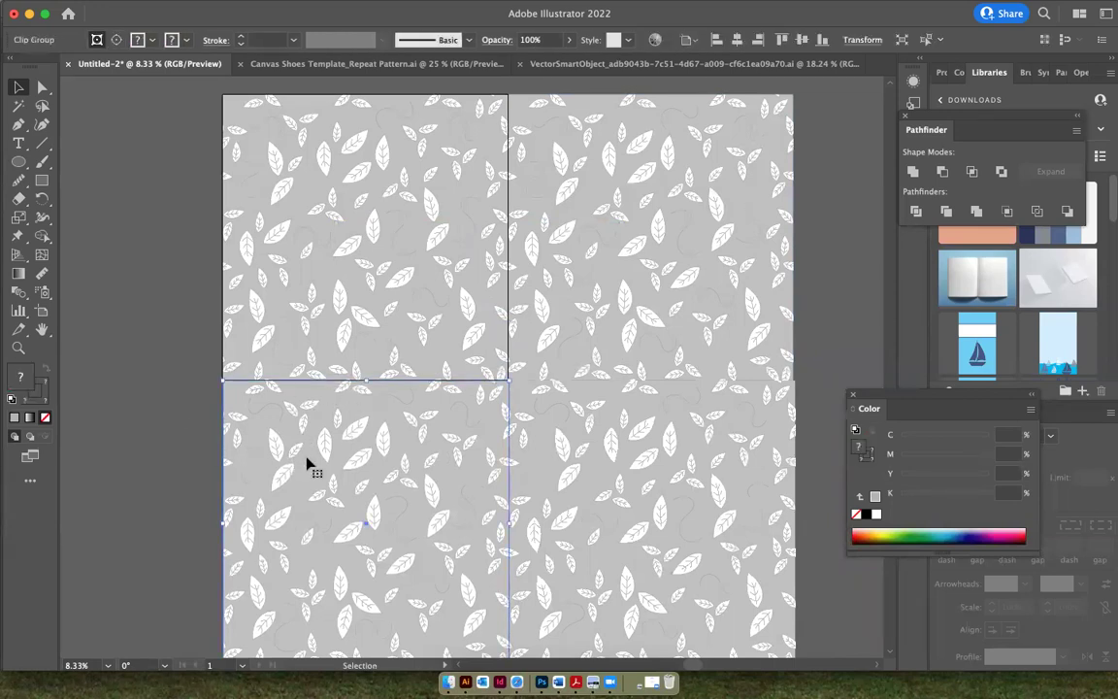
key(Delete)
click(707, 466)
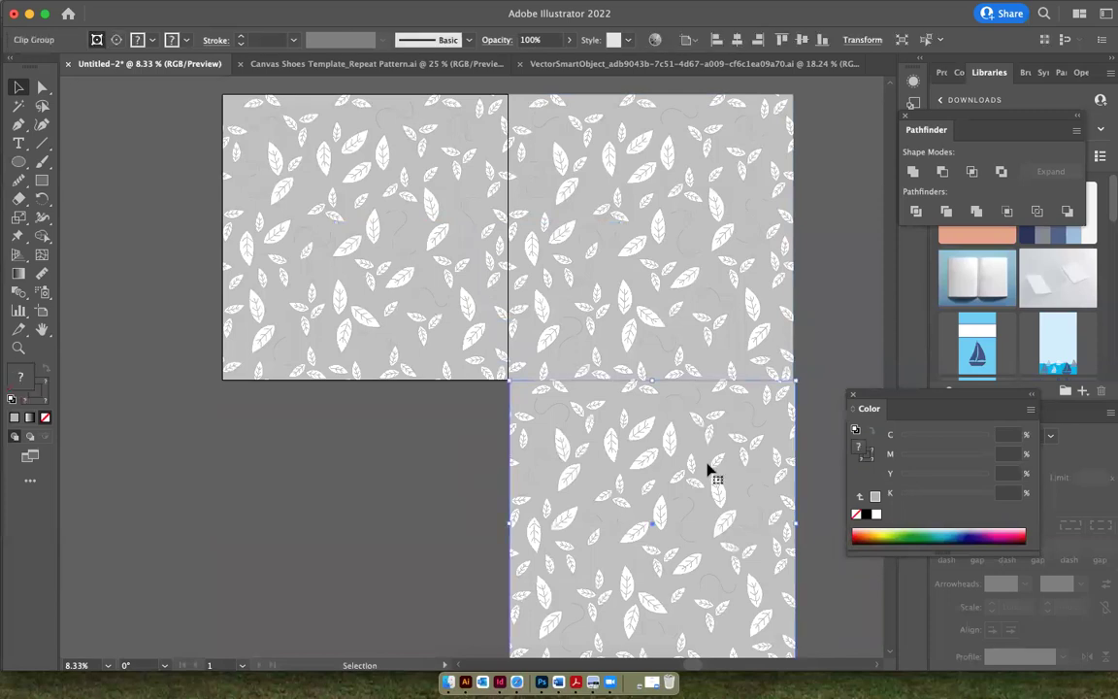
key(Delete)
click(674, 227)
key(Delete)
key(XF86AudioLowerVolume)
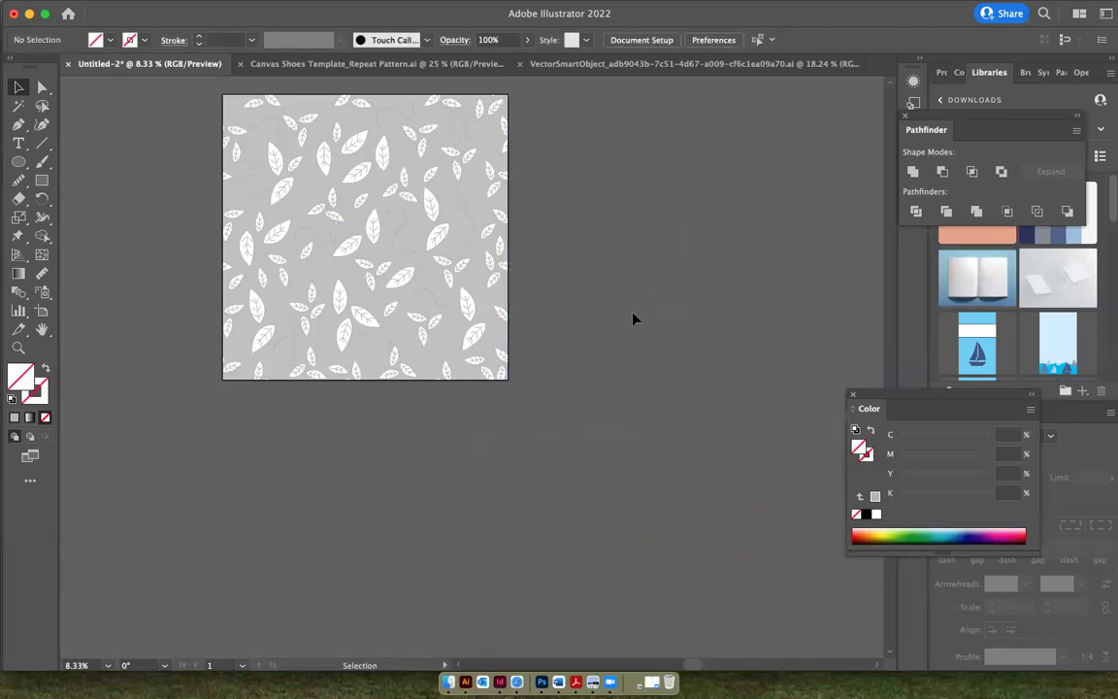
scroll(632, 318, up, 3)
scroll(632, 318, up, 2)
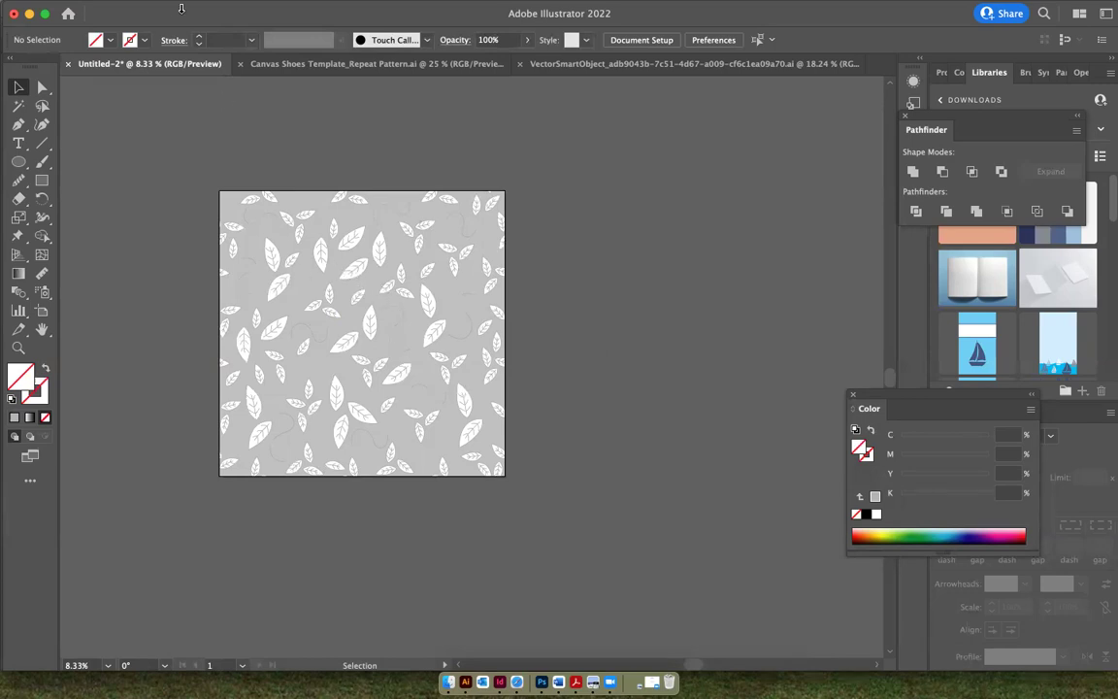
Step: Export the artboard as PNG 'Bedding Pattern_Grey' at High (300 ppi) resolution
mouse_move(164, 9)
click(116, 9)
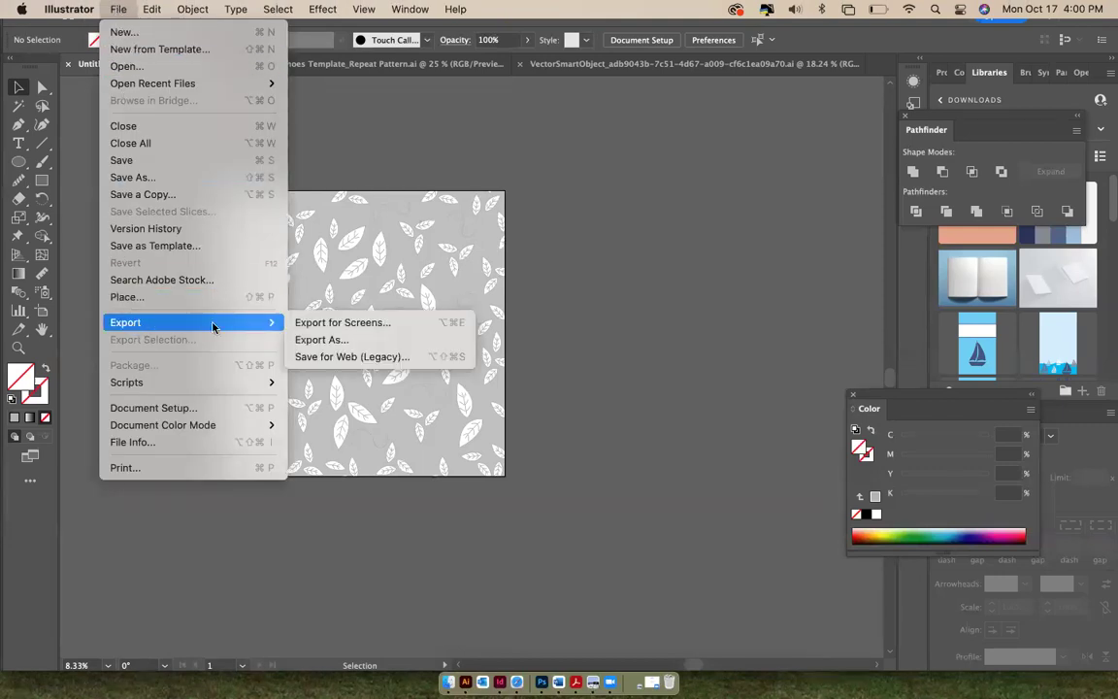
click(338, 340)
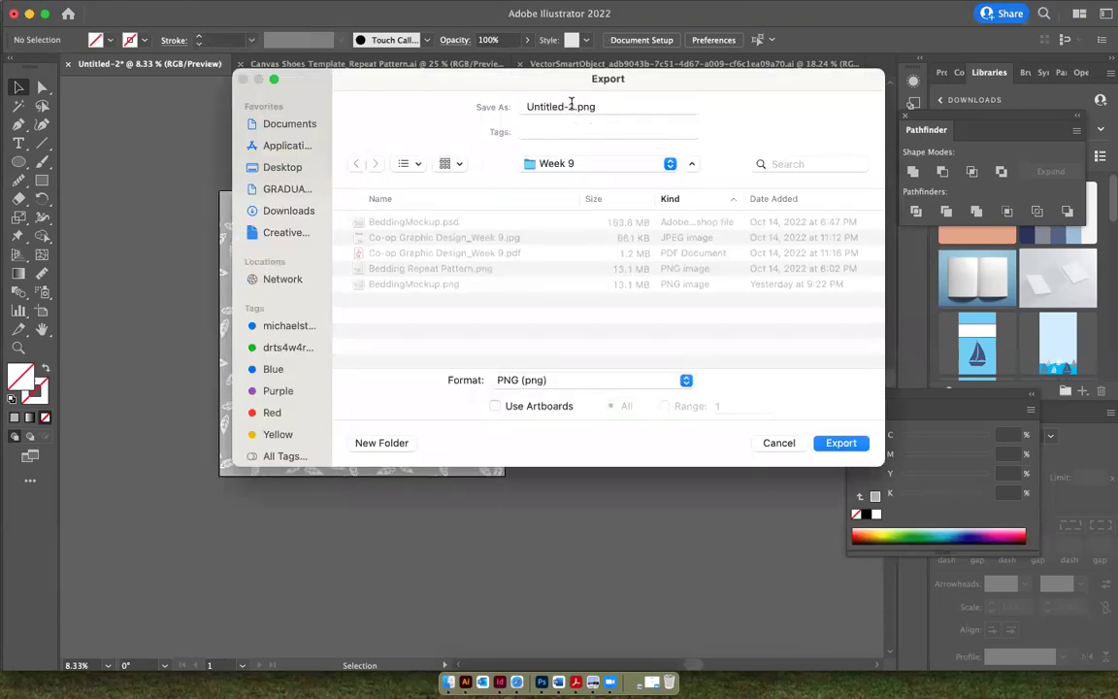
click(574, 106)
drag(575, 107, 507, 105)
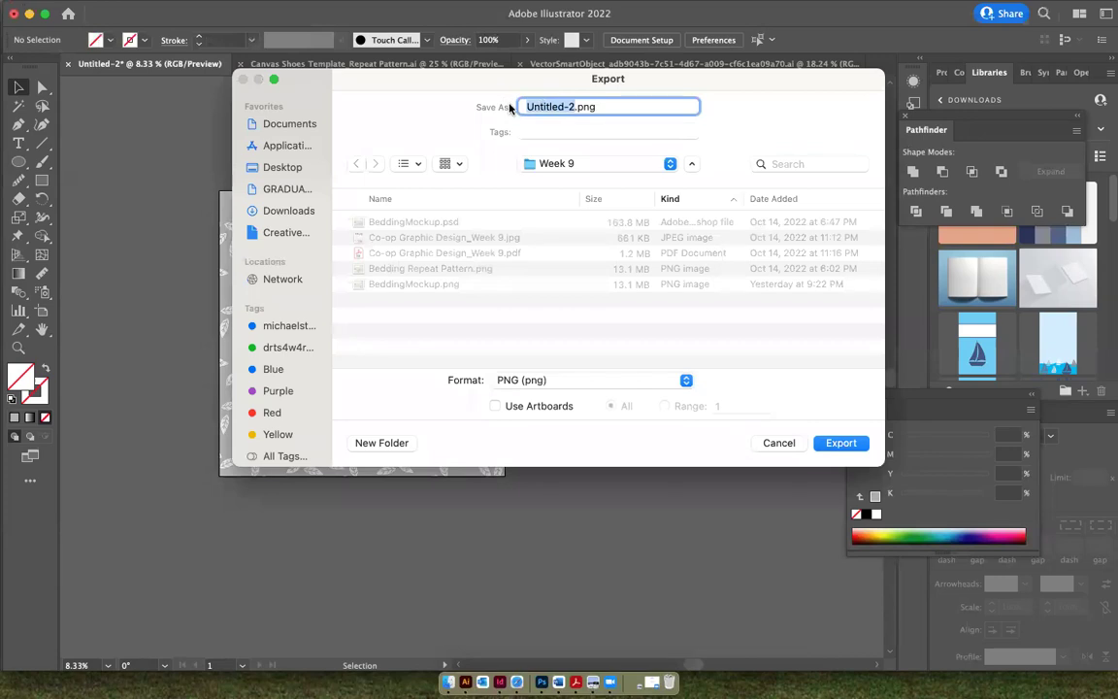
text(Bedding Pa)
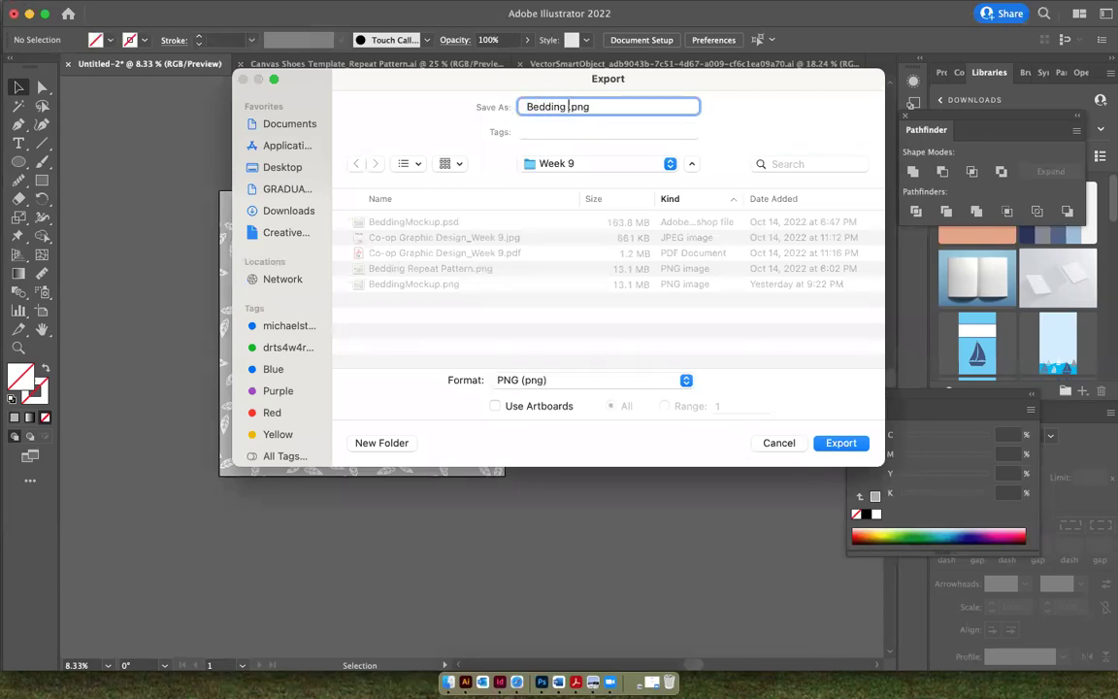
text(ttern_Grey)
click(495, 405)
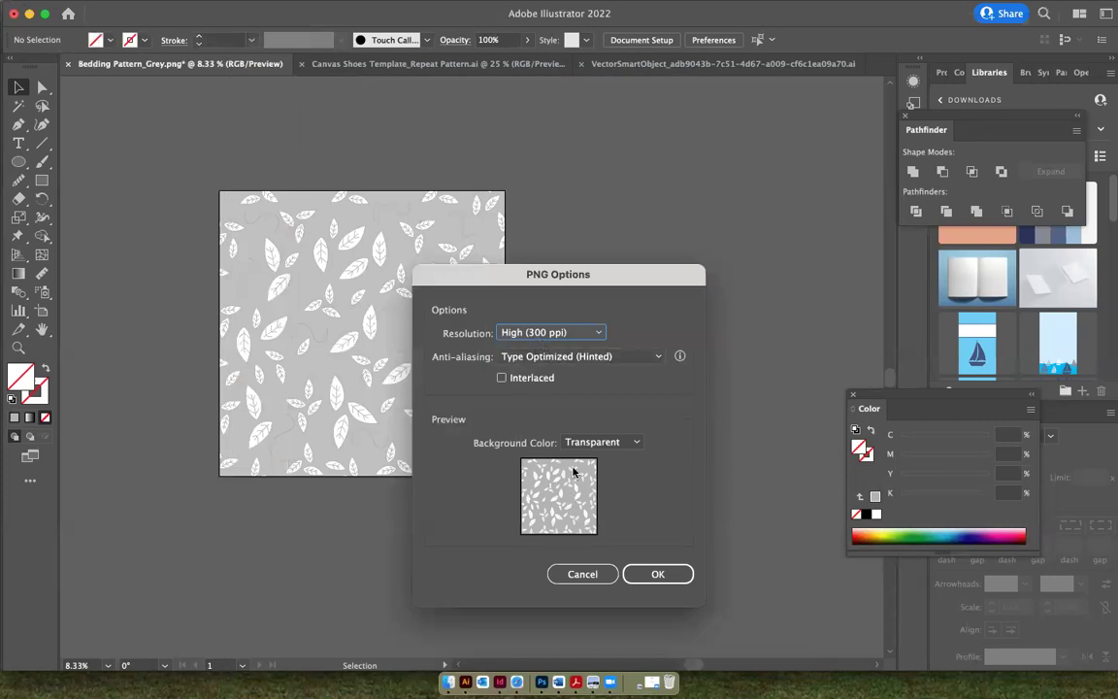
click(670, 573)
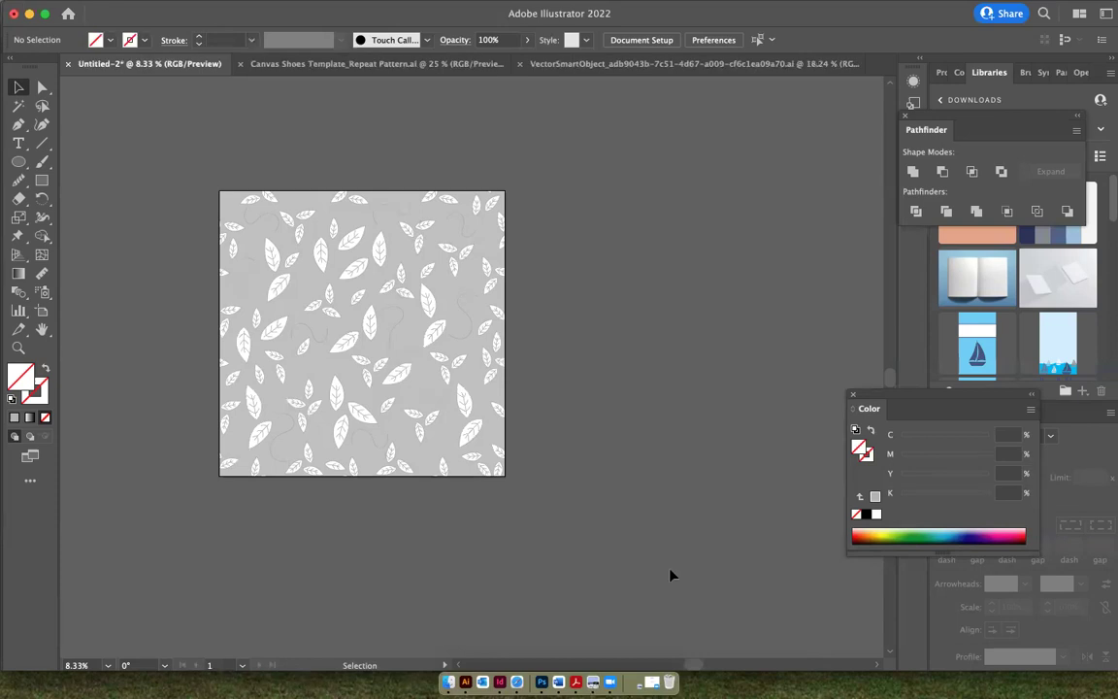
click(516, 681)
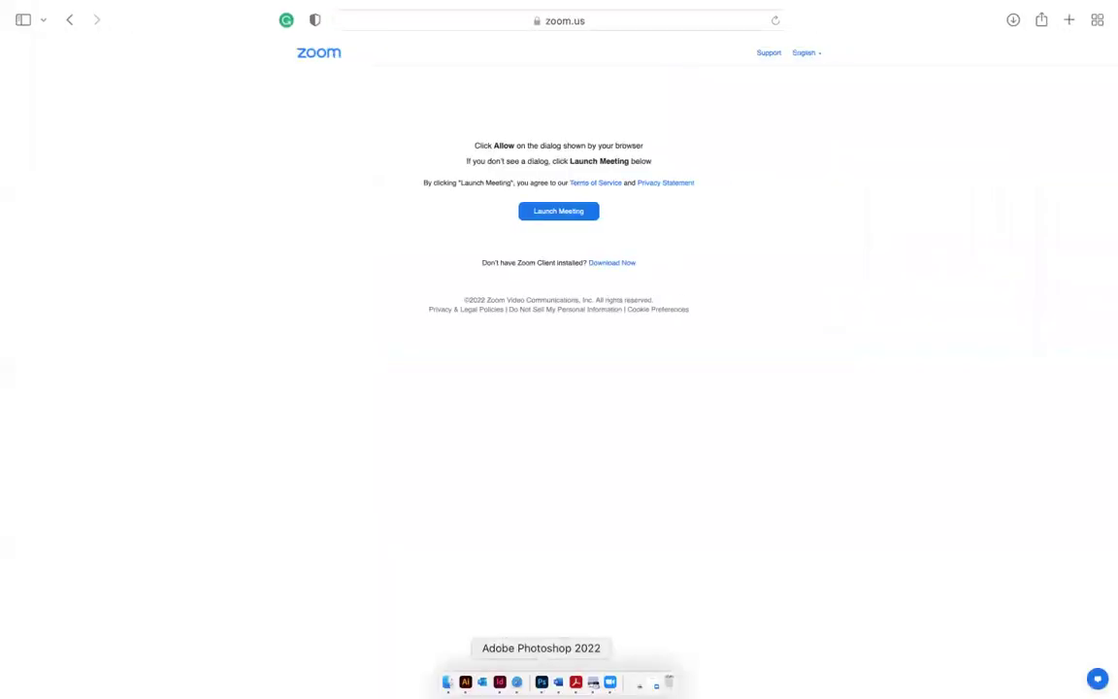
Step: Back in the Photoshop mockup, toggle the Duvet Back and Duvet layers to compare
click(541, 689)
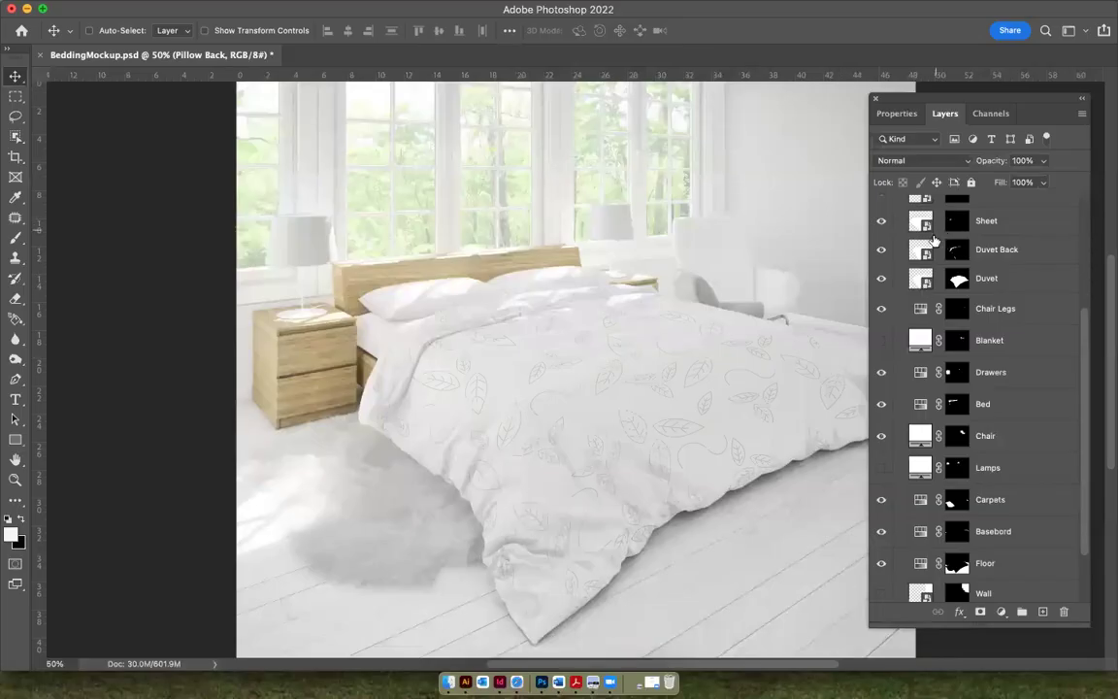
click(881, 252)
click(881, 279)
click(881, 280)
Step: Open the Duvet smart object as Duvet.psb and hide both its leaf and polka-dot pattern layers
double_click(922, 279)
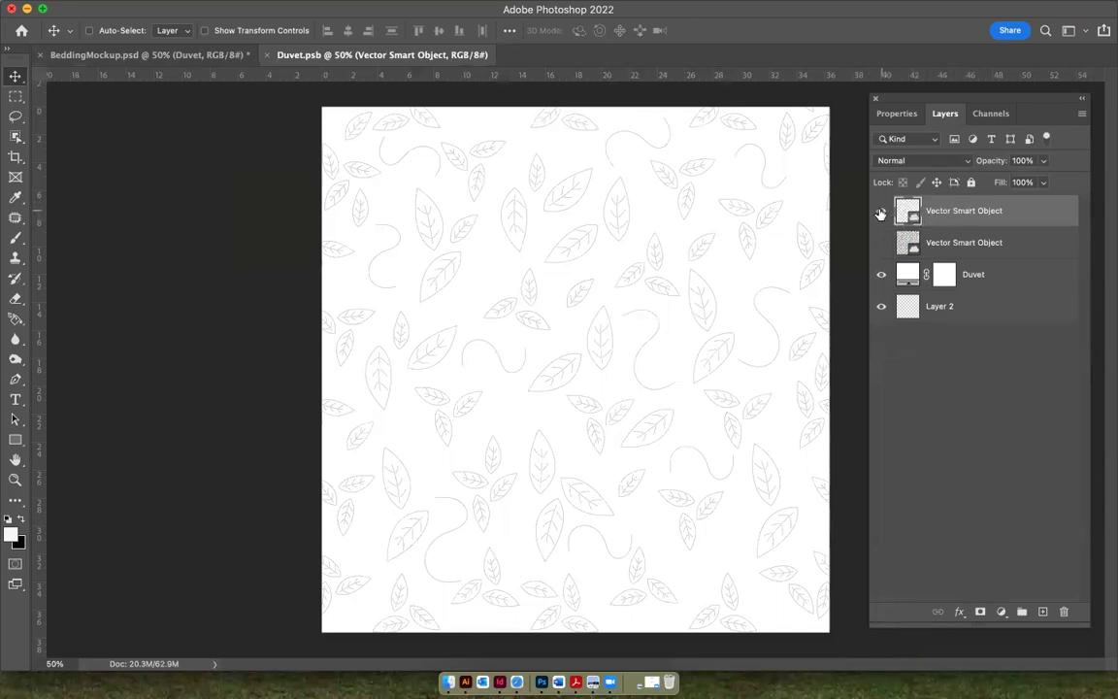
click(880, 213)
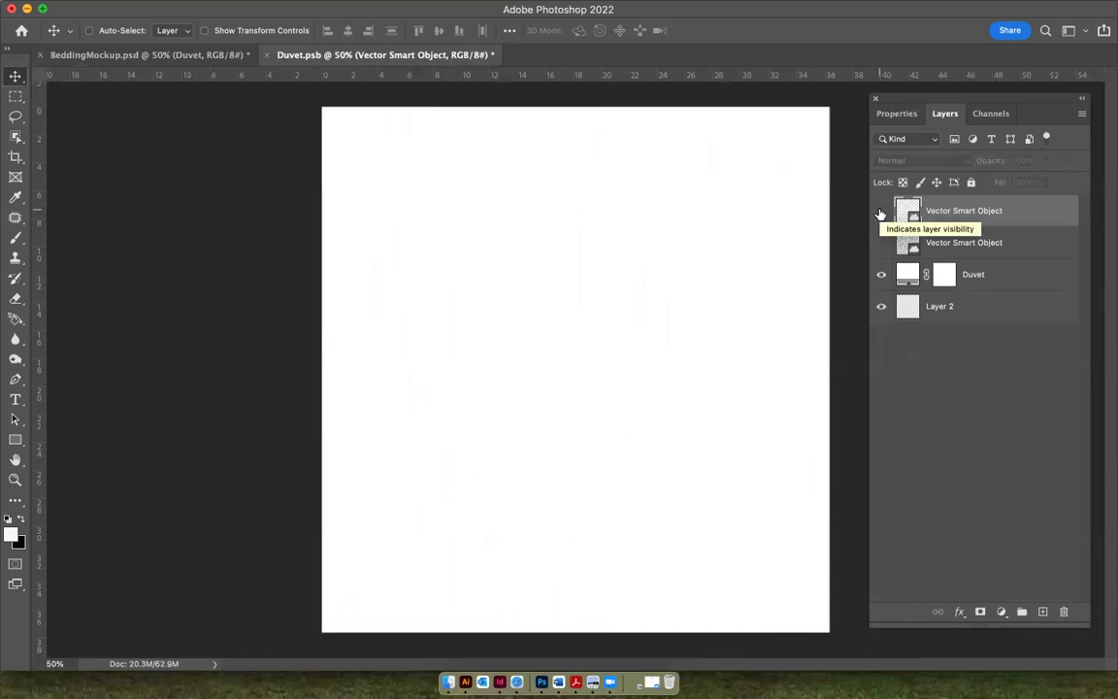
click(880, 243)
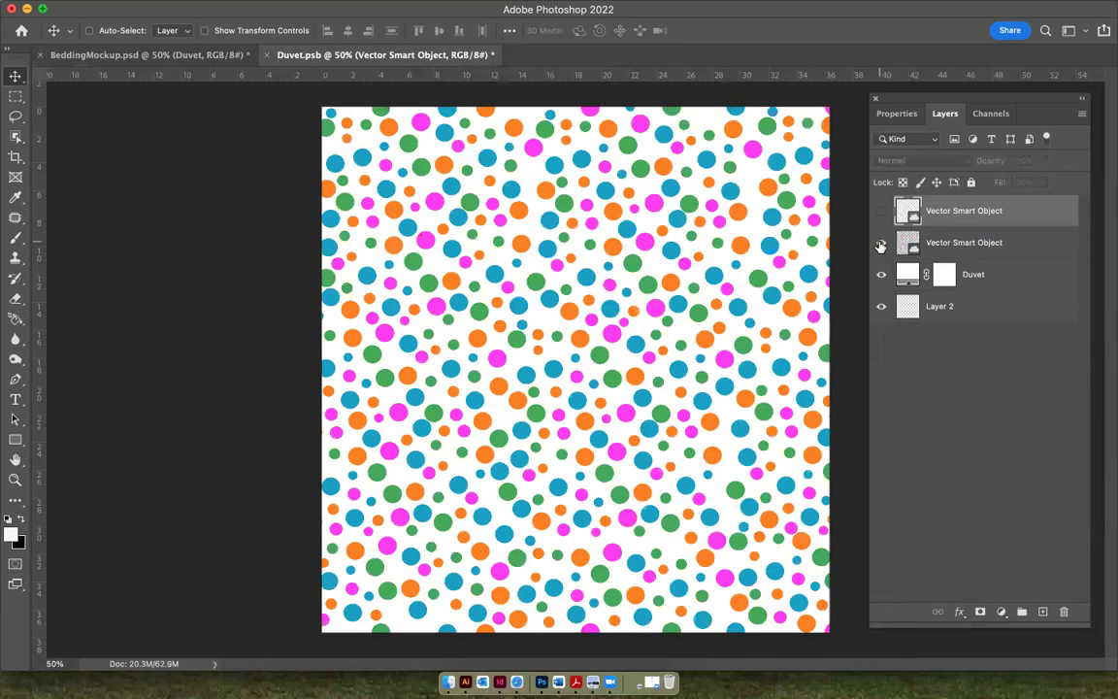
click(880, 244)
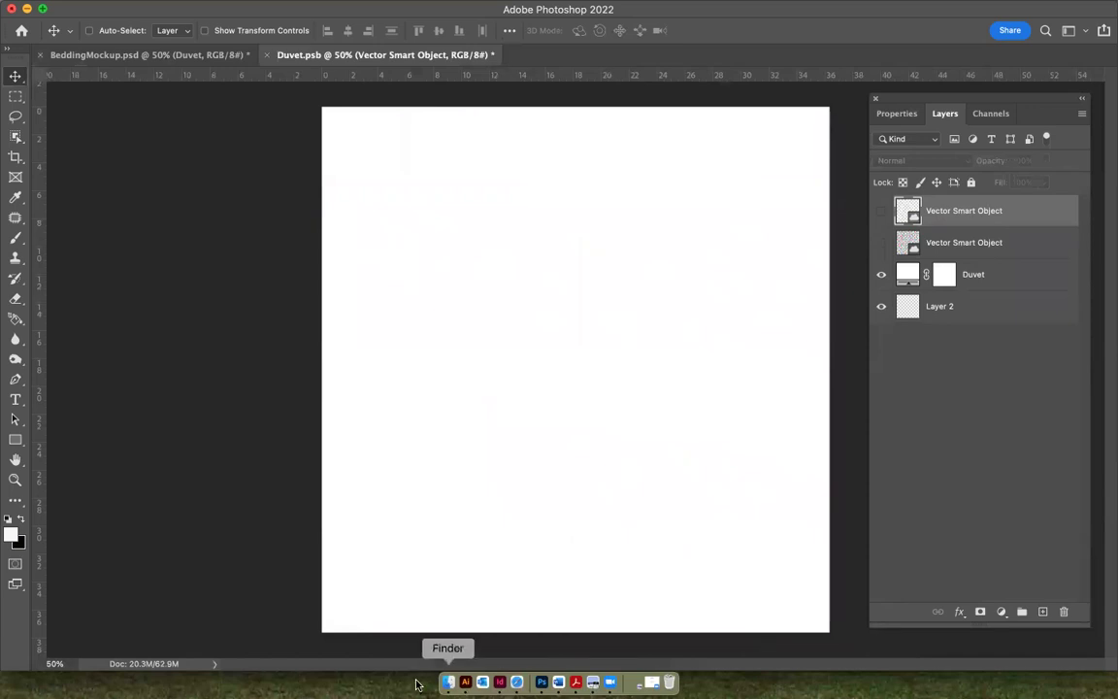
Step: In Finder, go to Documents > Introduction to Graphic Design > Co-op Graphic Design > 2. Fall 2022
click(448, 683)
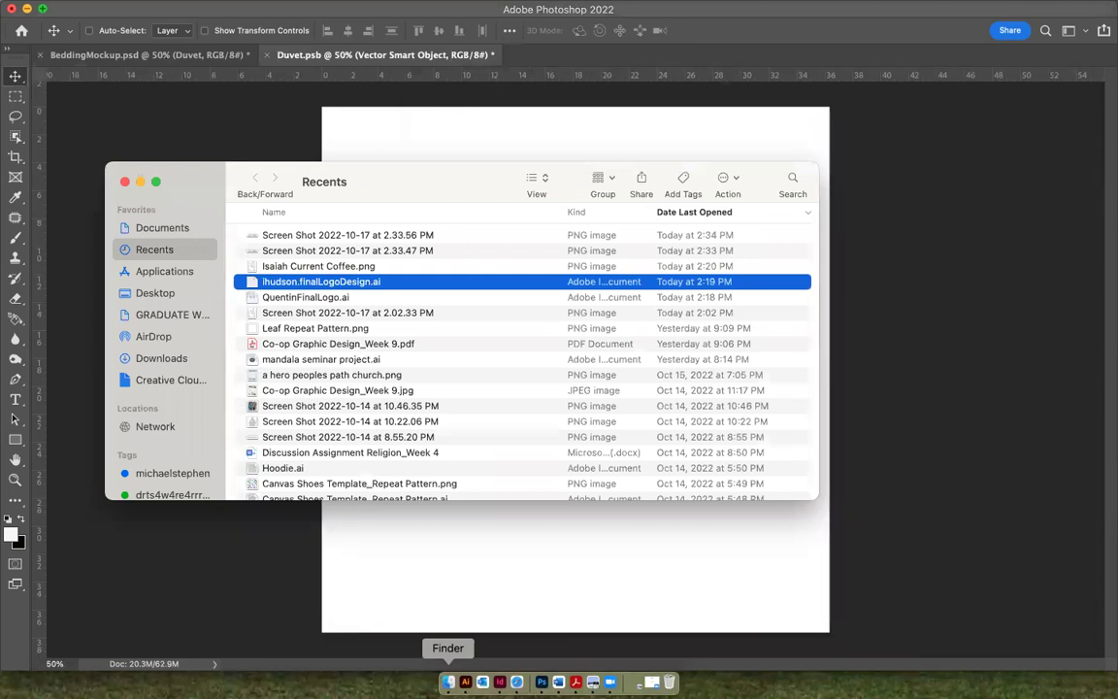
click(179, 229)
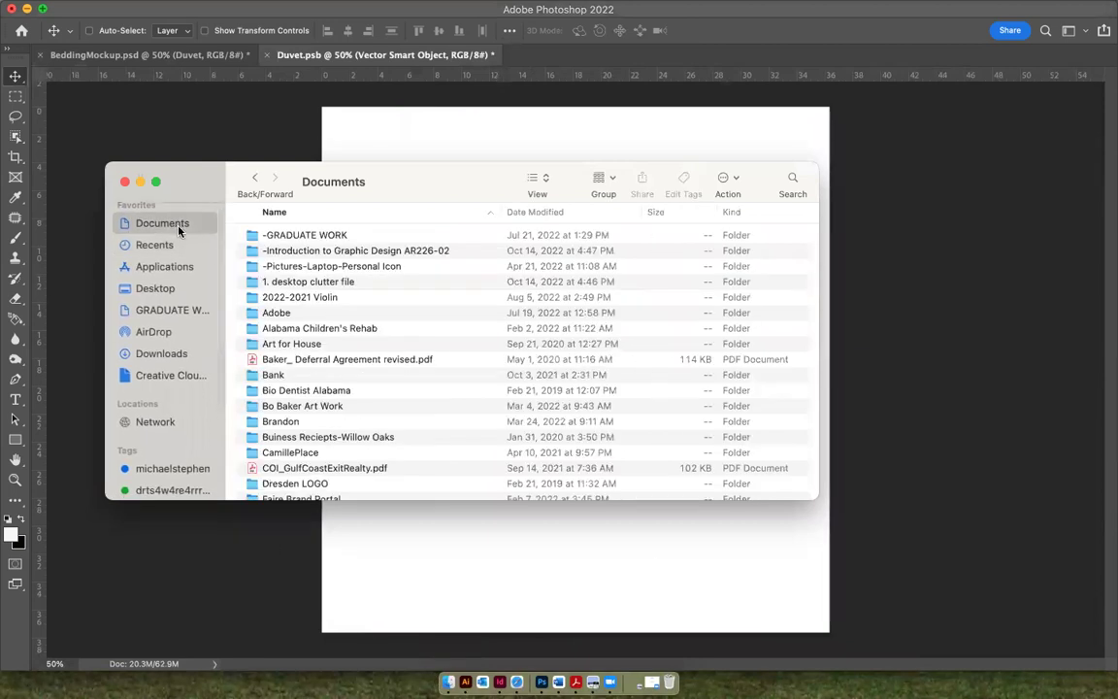
double_click(310, 250)
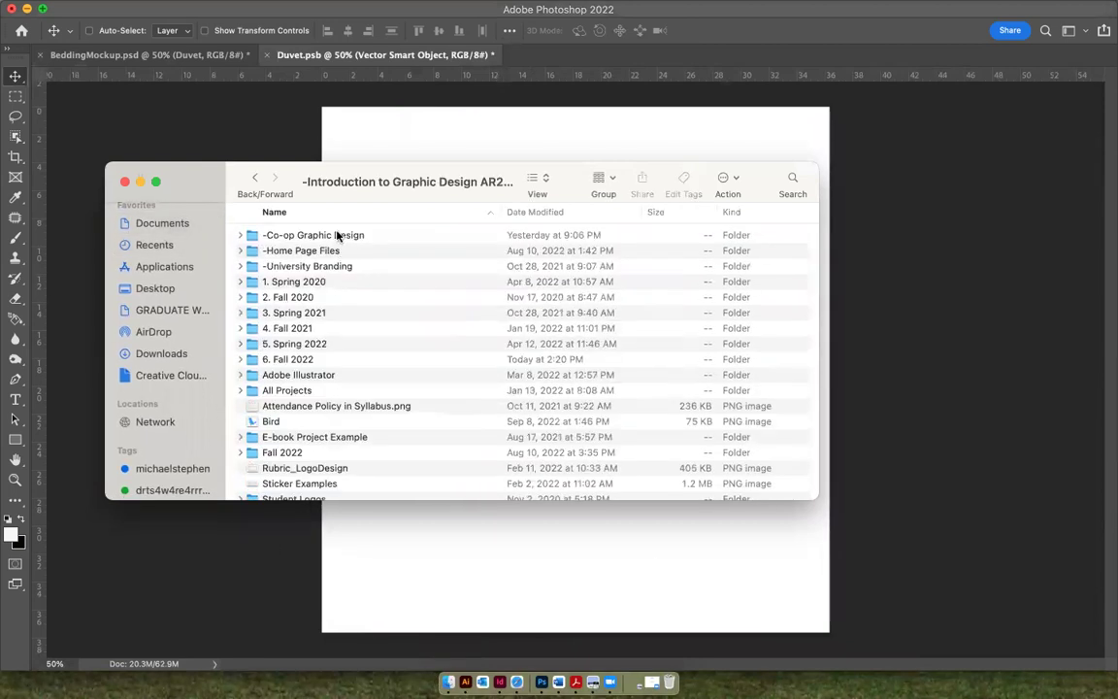
double_click(338, 235)
click(305, 266)
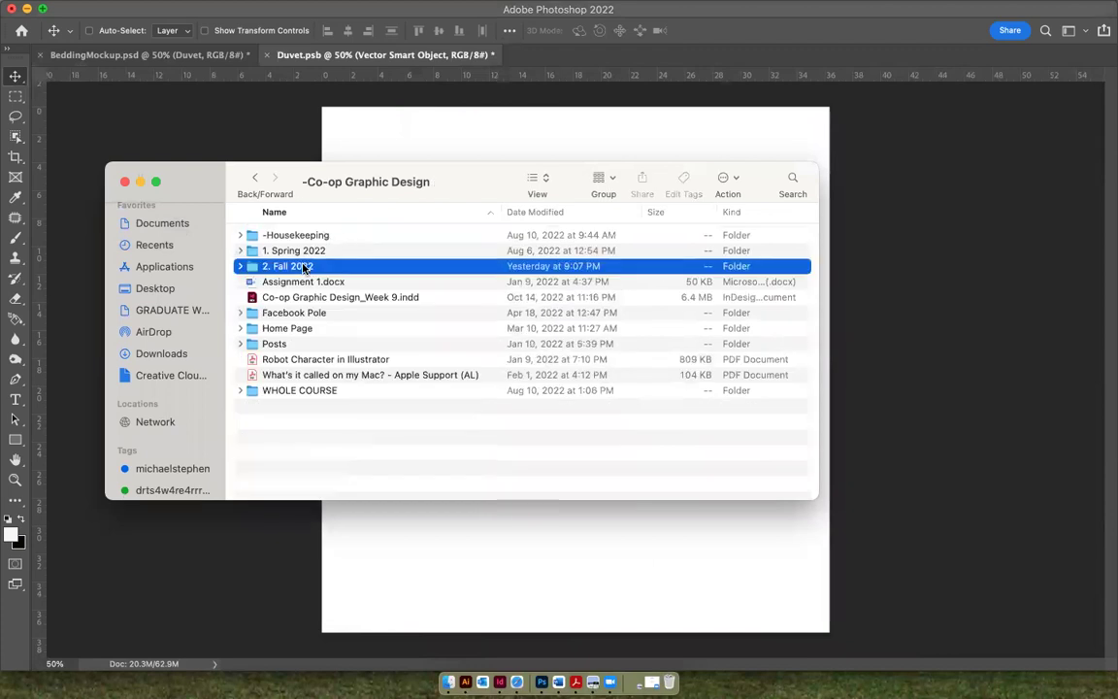
double_click(305, 266)
Step: Preview Bedding Pattern_Grey.png, then close the preview
scroll(296, 408, down, 5)
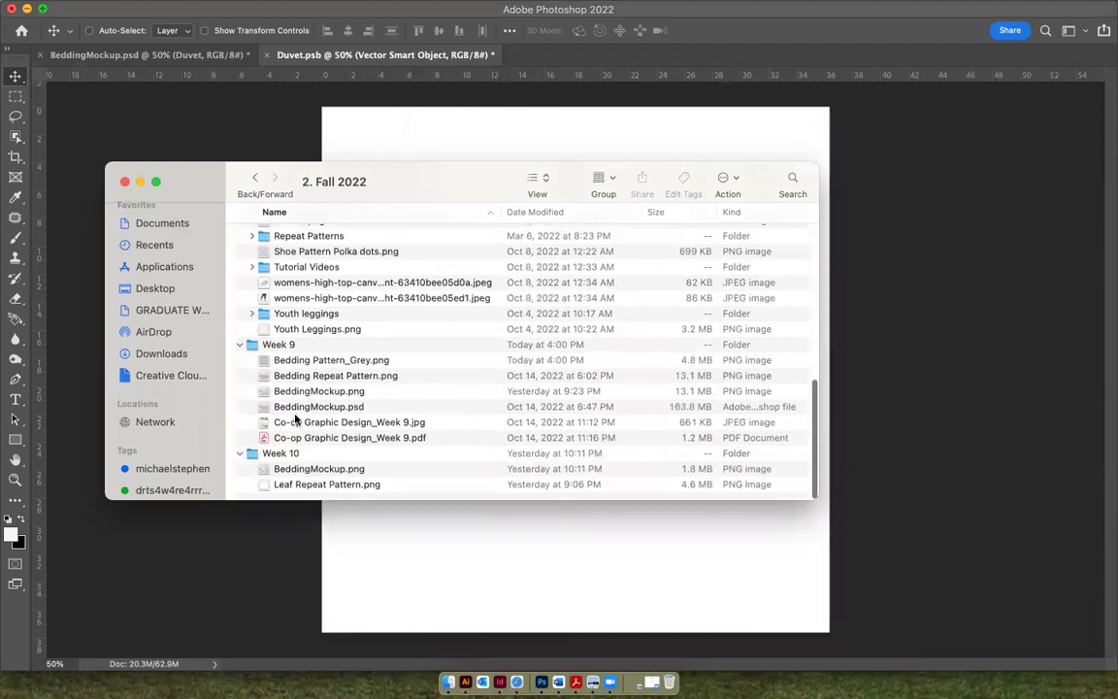
click(313, 361)
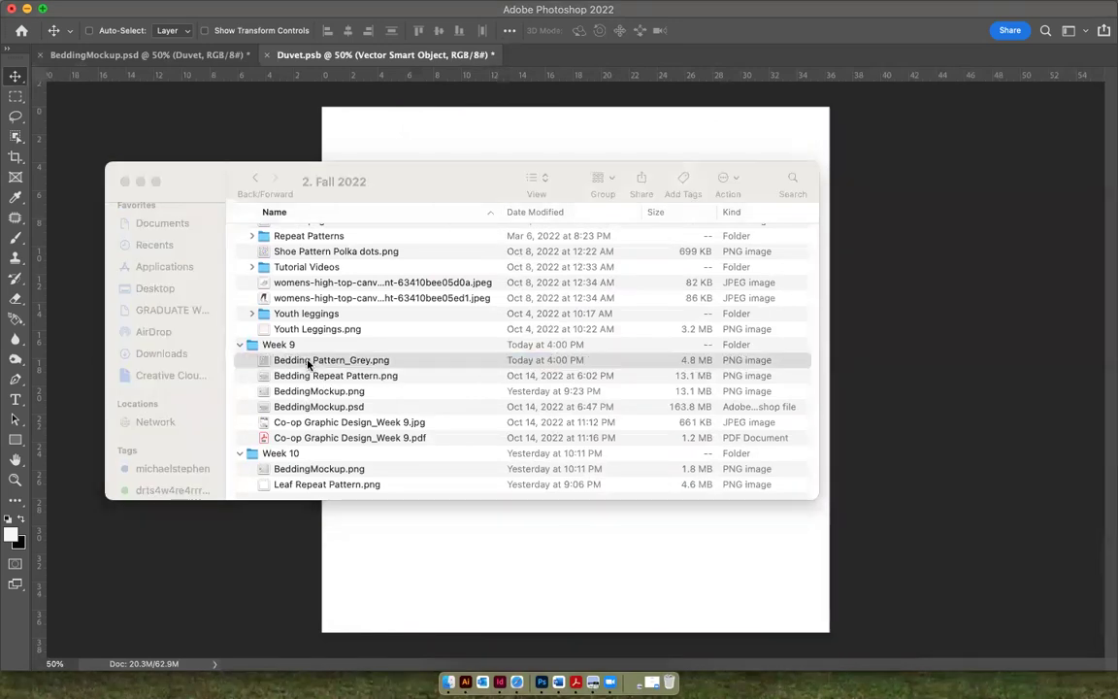
double_click(275, 361)
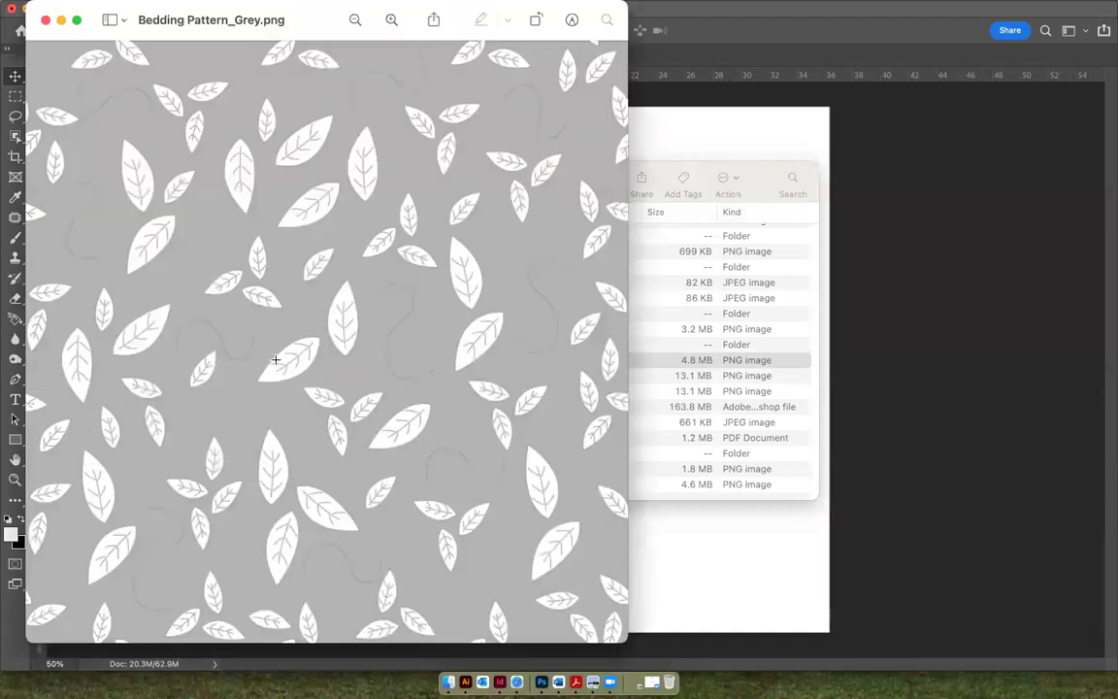
click(44, 19)
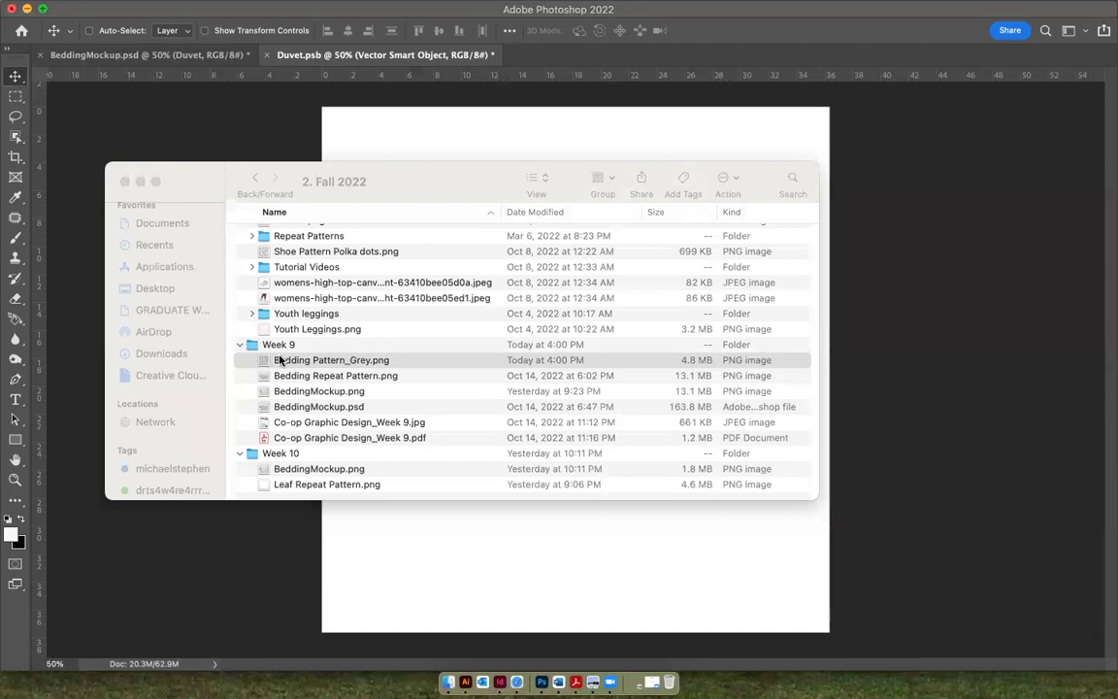
click(416, 145)
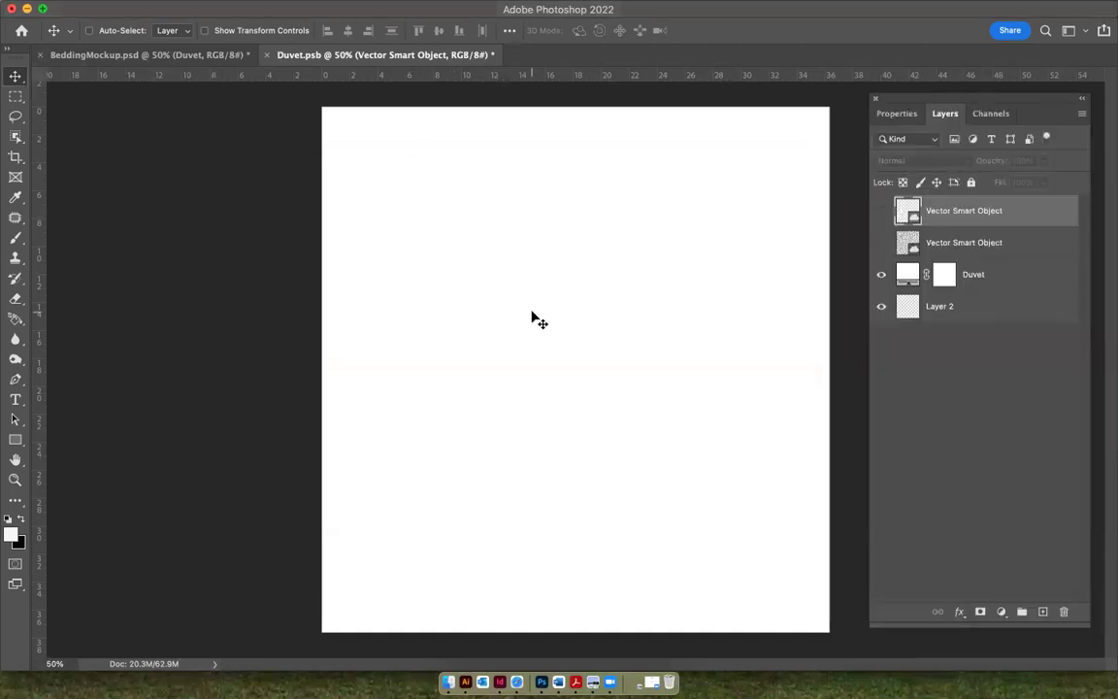
Step: Paste the grey leaf pattern as a smart object and scale it to 94.51% to fill the canvas
key(super+v)
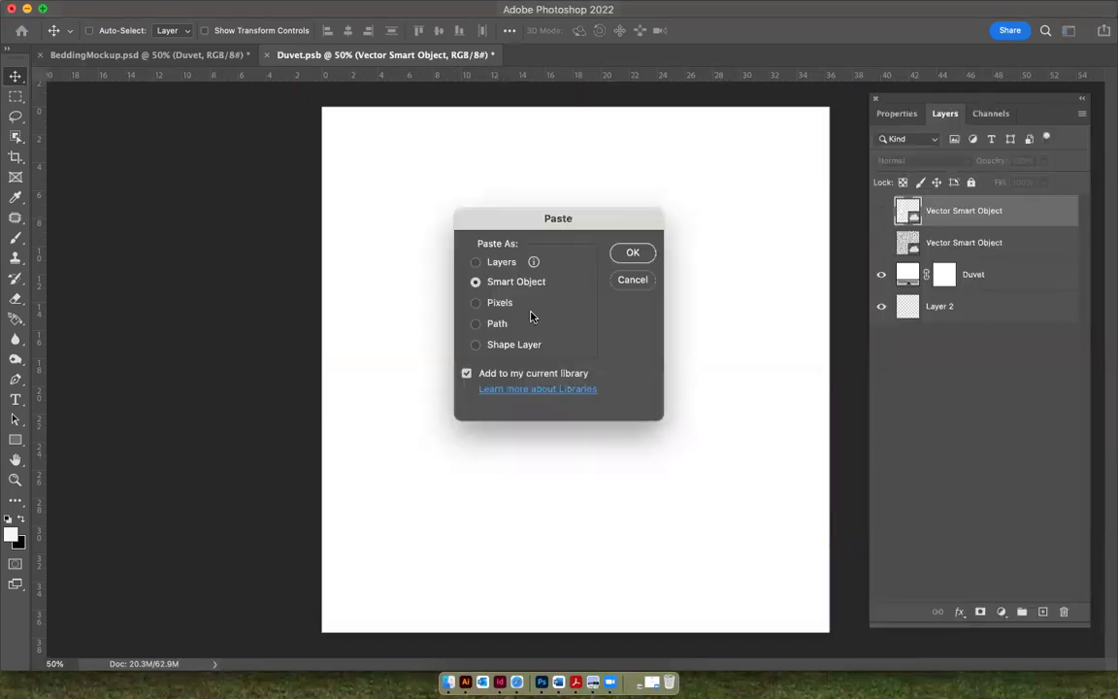
click(633, 254)
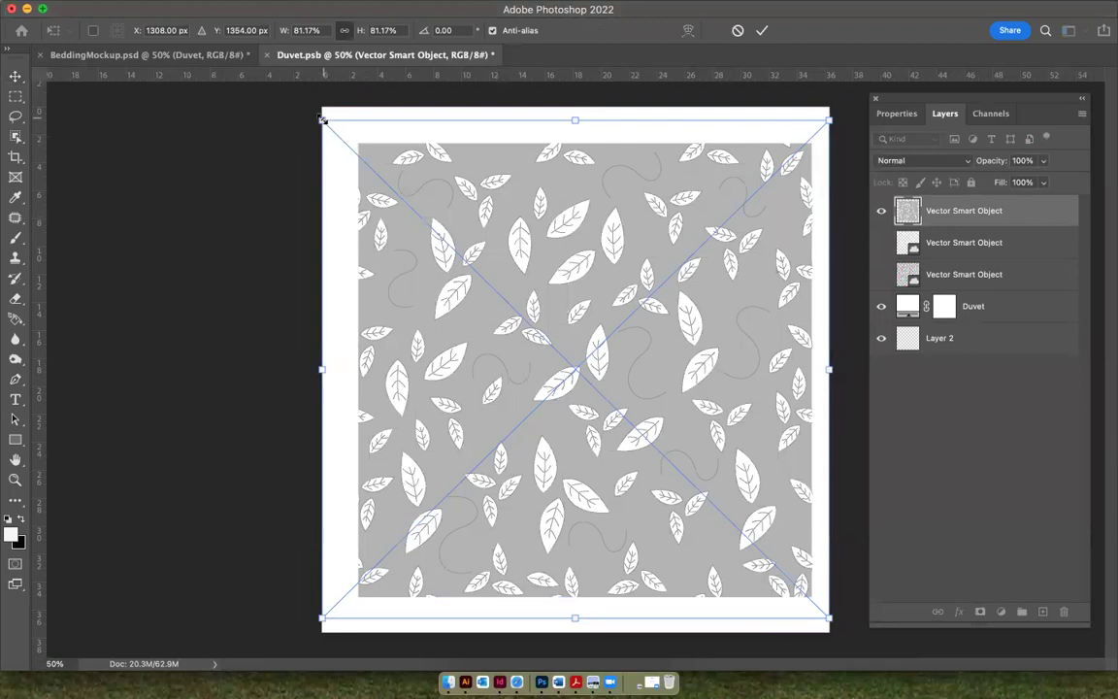
drag(322, 119, 281, 81)
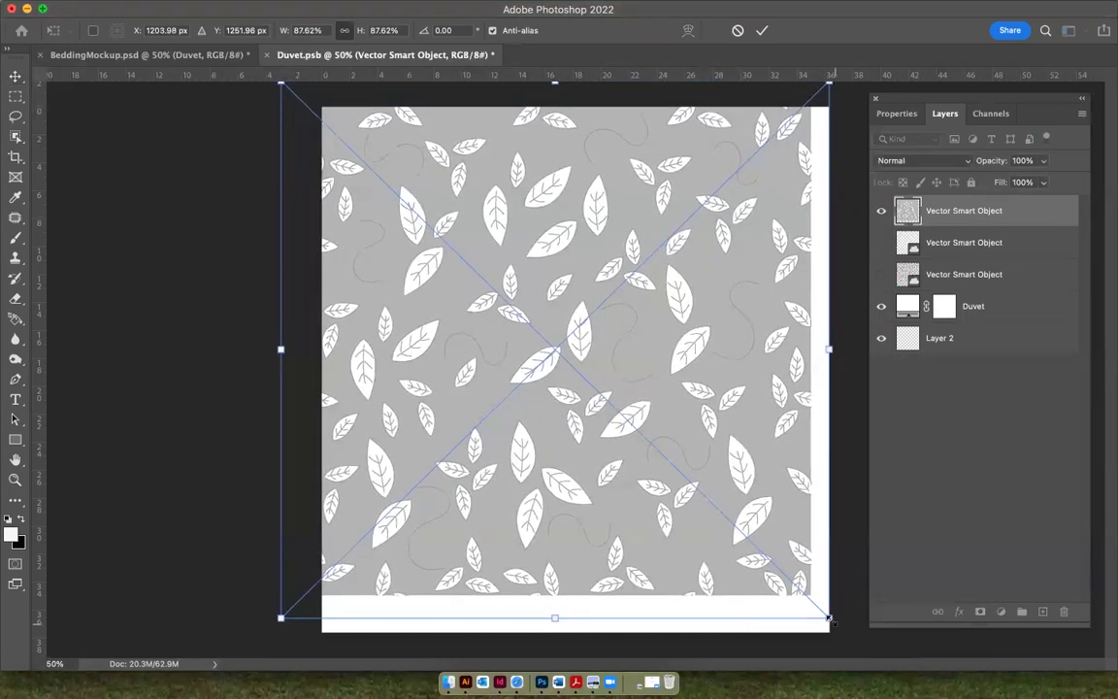
drag(842, 627, 881, 644)
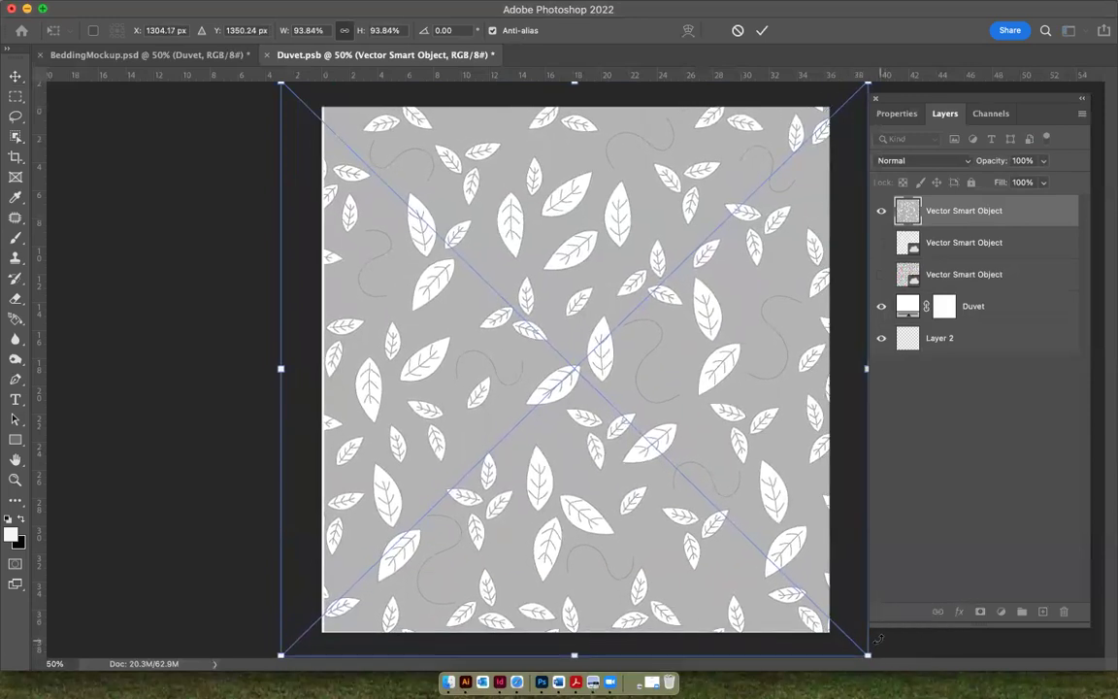
drag(754, 533, 743, 529)
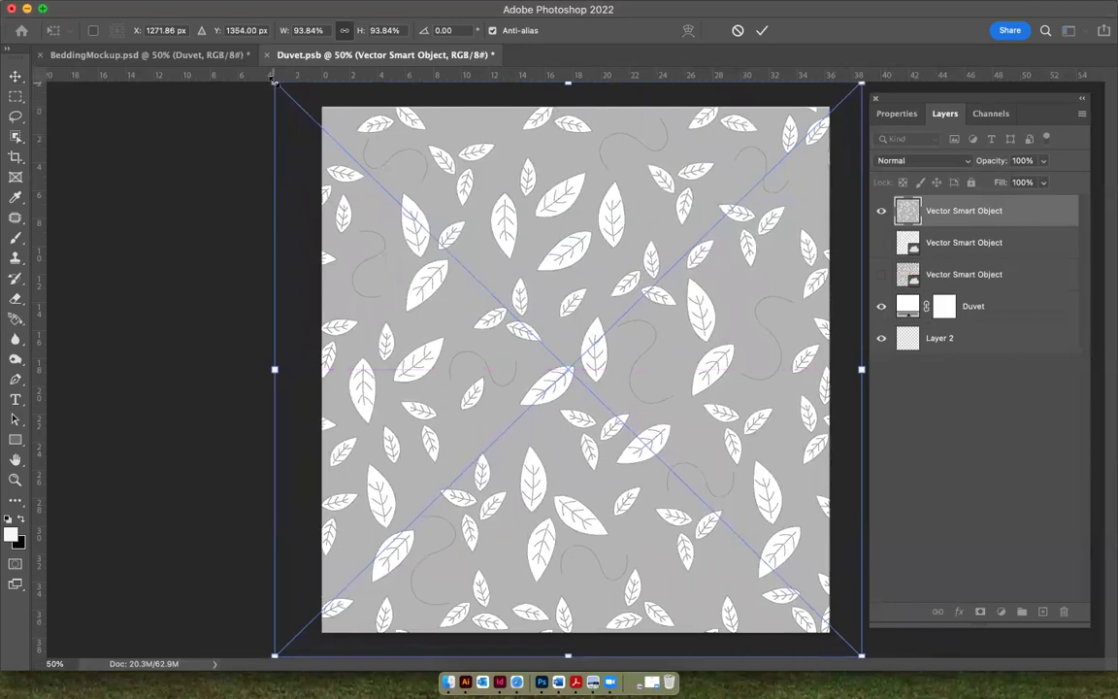
drag(274, 83, 271, 81)
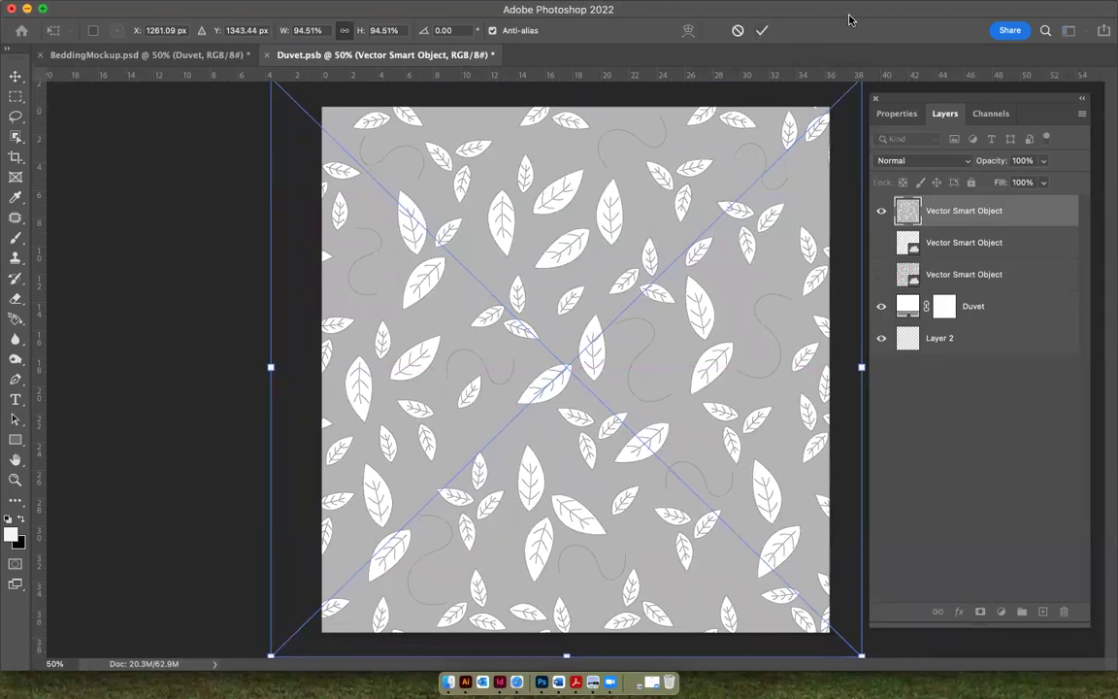
click(763, 33)
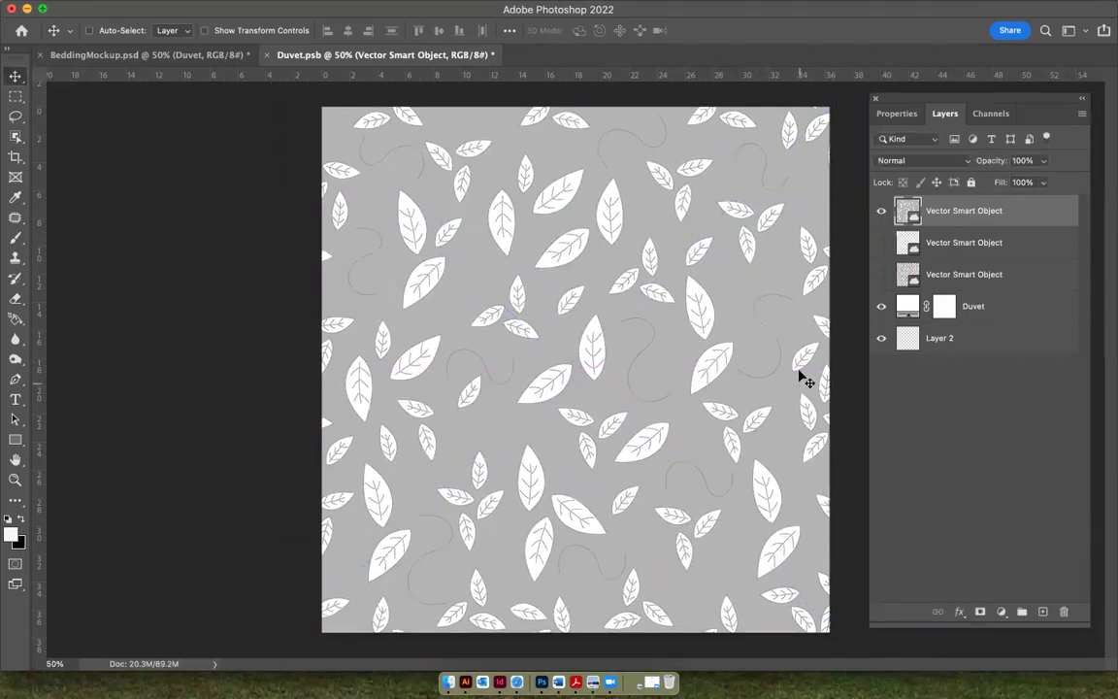
Step: Save and close Duvet.psb, then toggle the Duvet Back layer to check the duvet
click(265, 54)
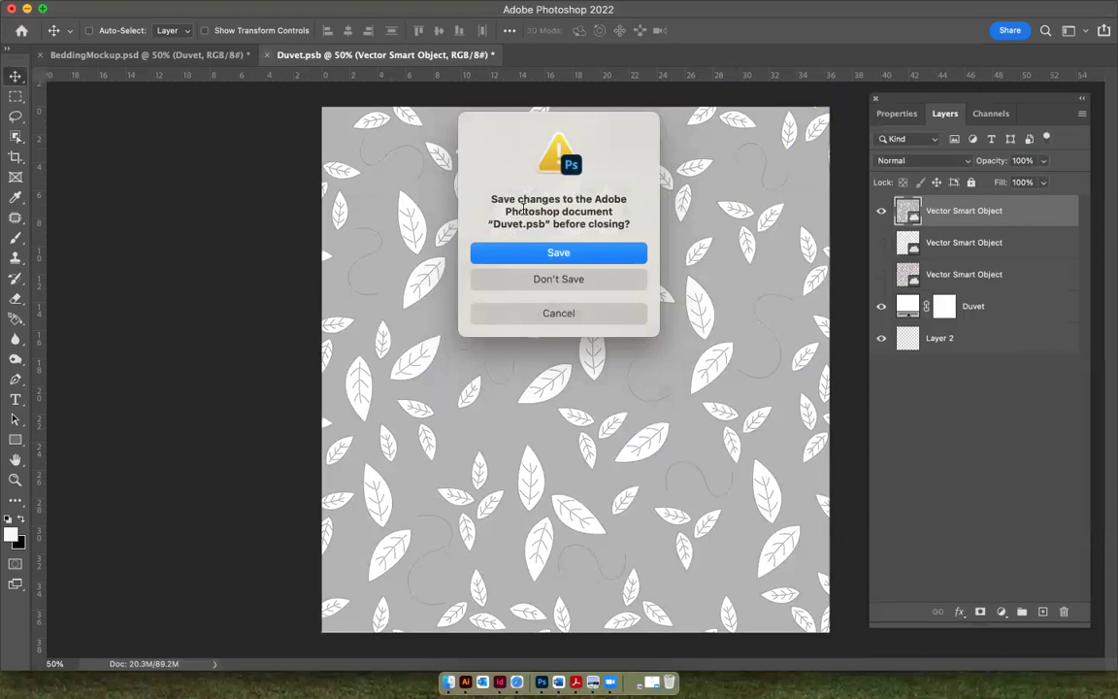
click(611, 252)
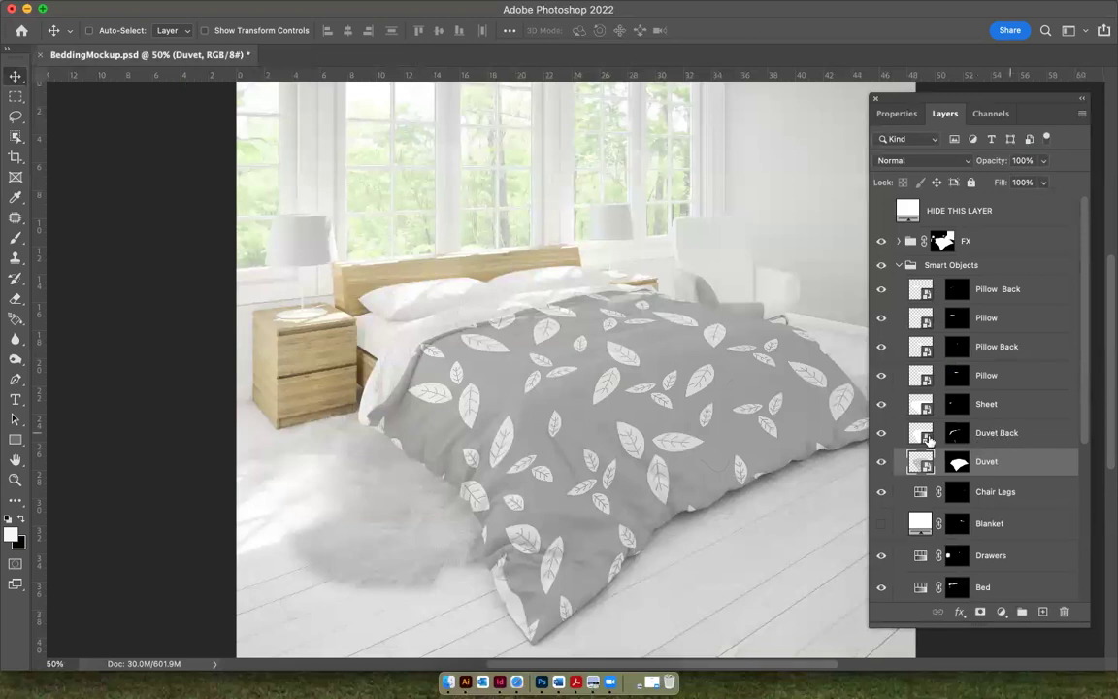
click(883, 438)
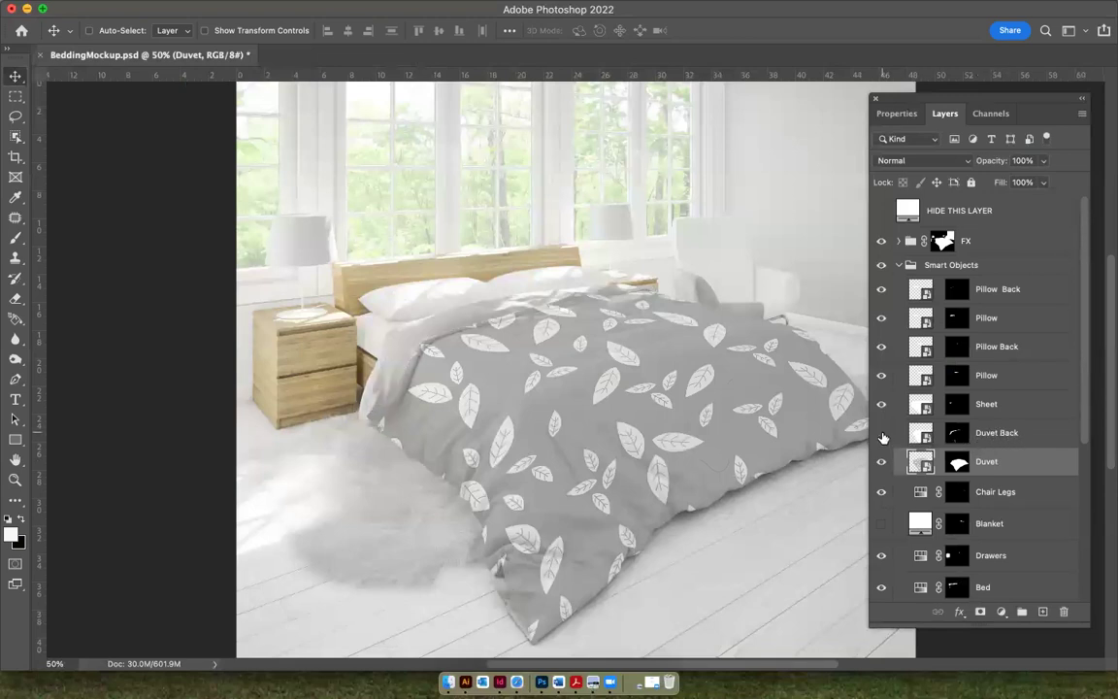
click(883, 438)
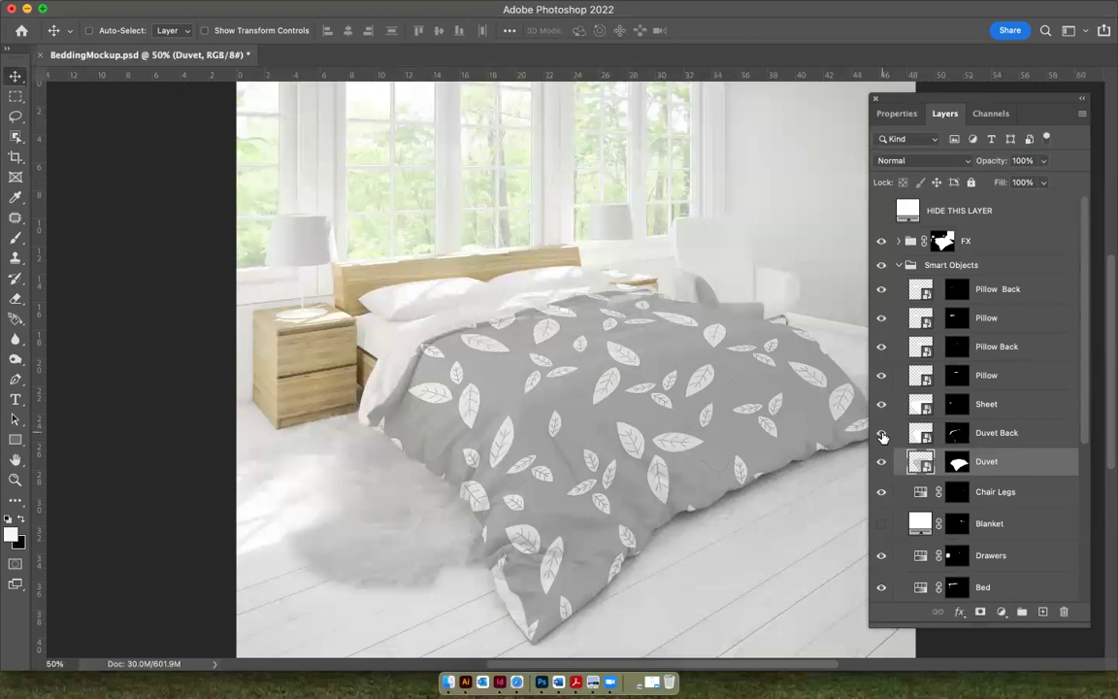
click(883, 438)
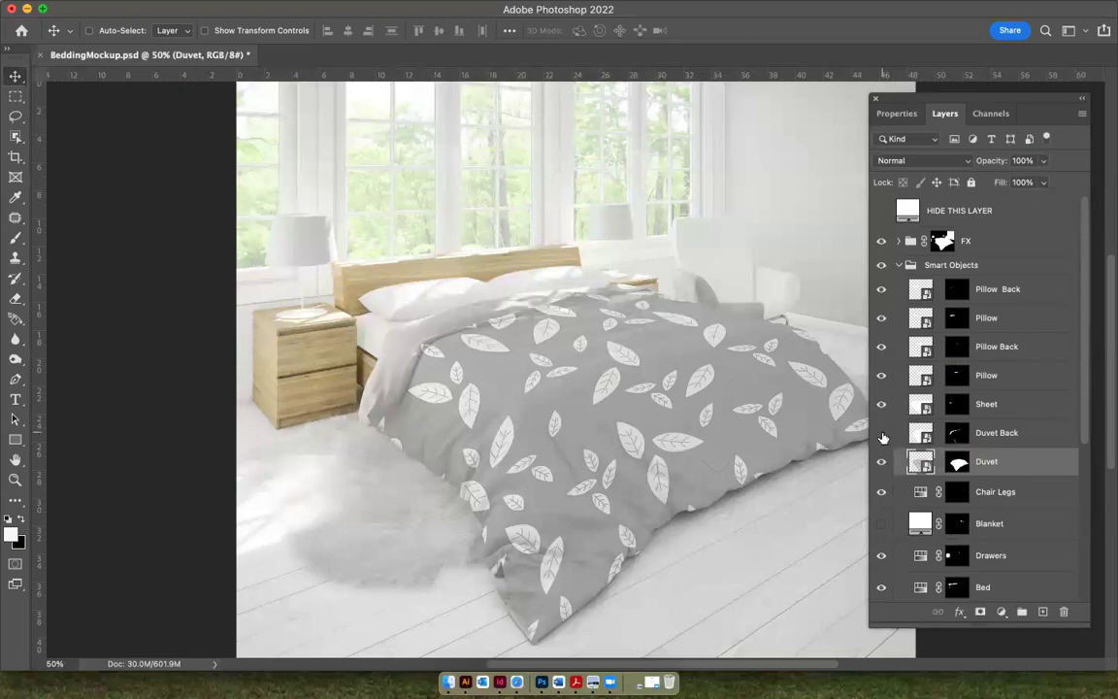
click(882, 437)
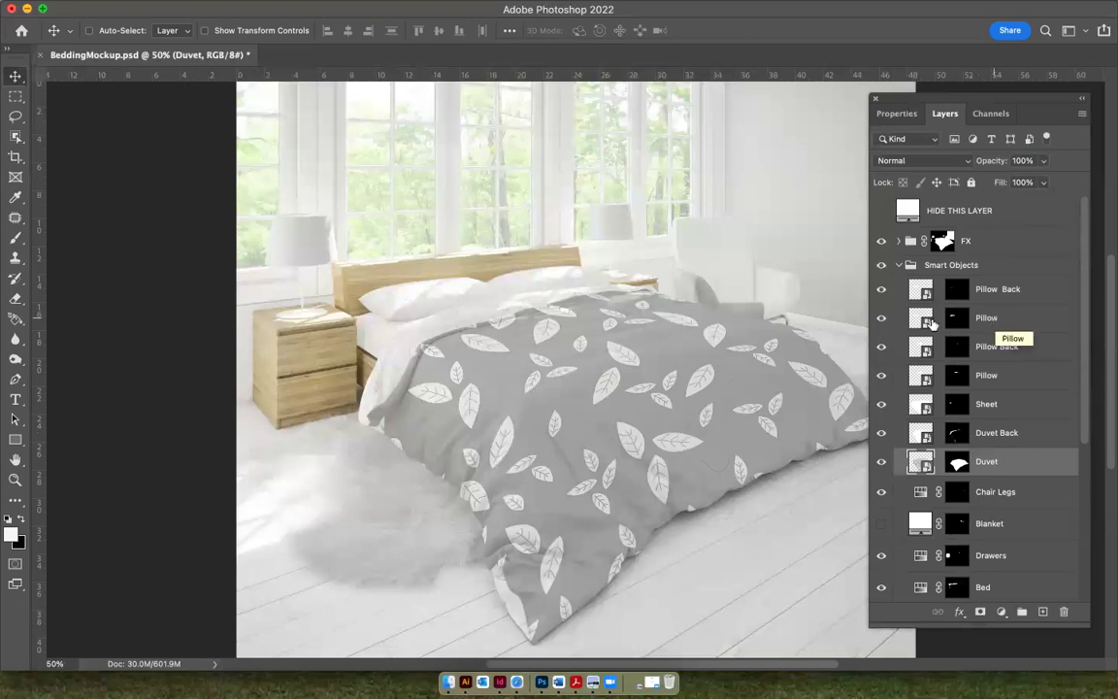
Step: Toggle the Pillow layer off and on to locate its pillow
click(880, 319)
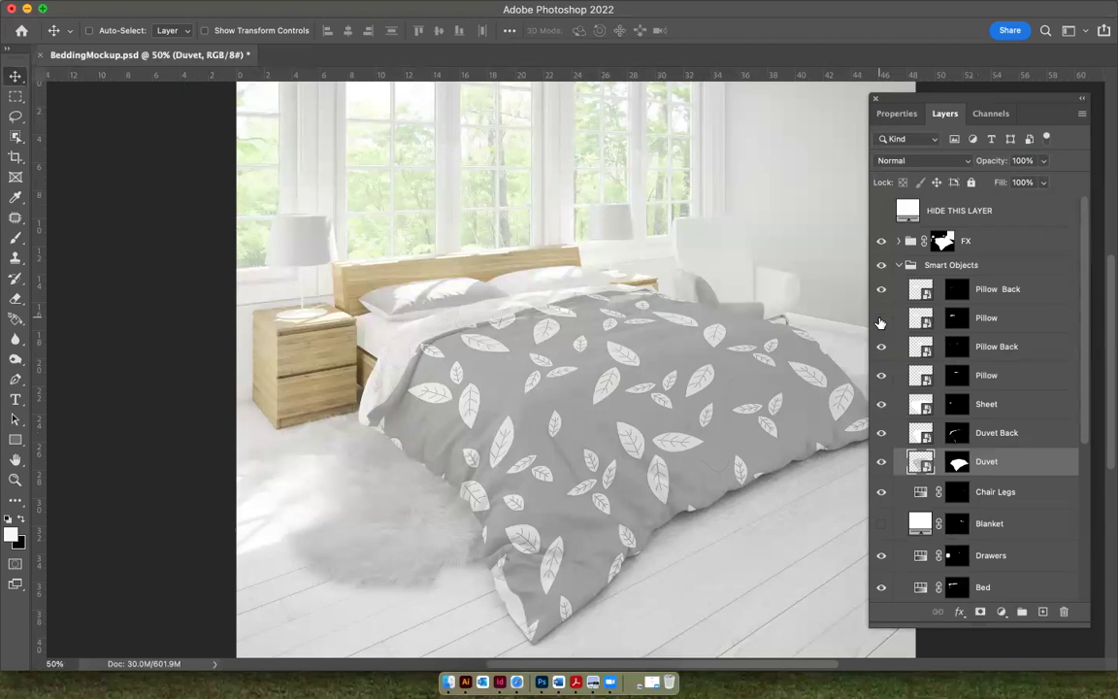
click(880, 320)
click(880, 321)
click(880, 321)
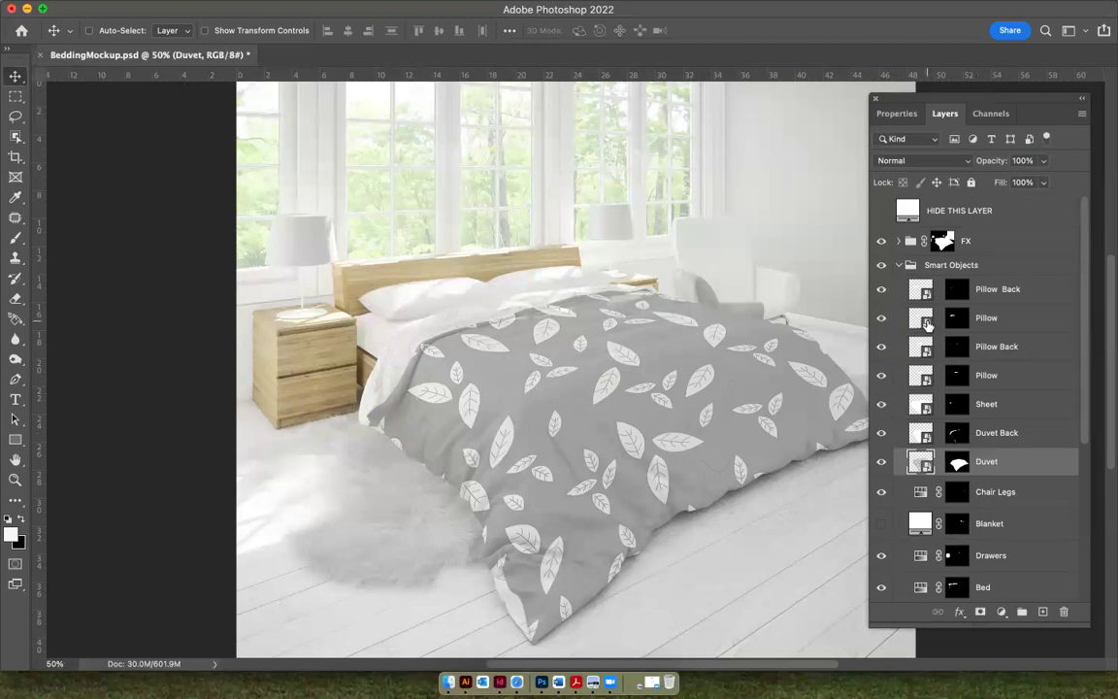
Step: Open the Pillow smart object, hide its old pattern layer, and paste the leaf pattern as a smart object
double_click(925, 320)
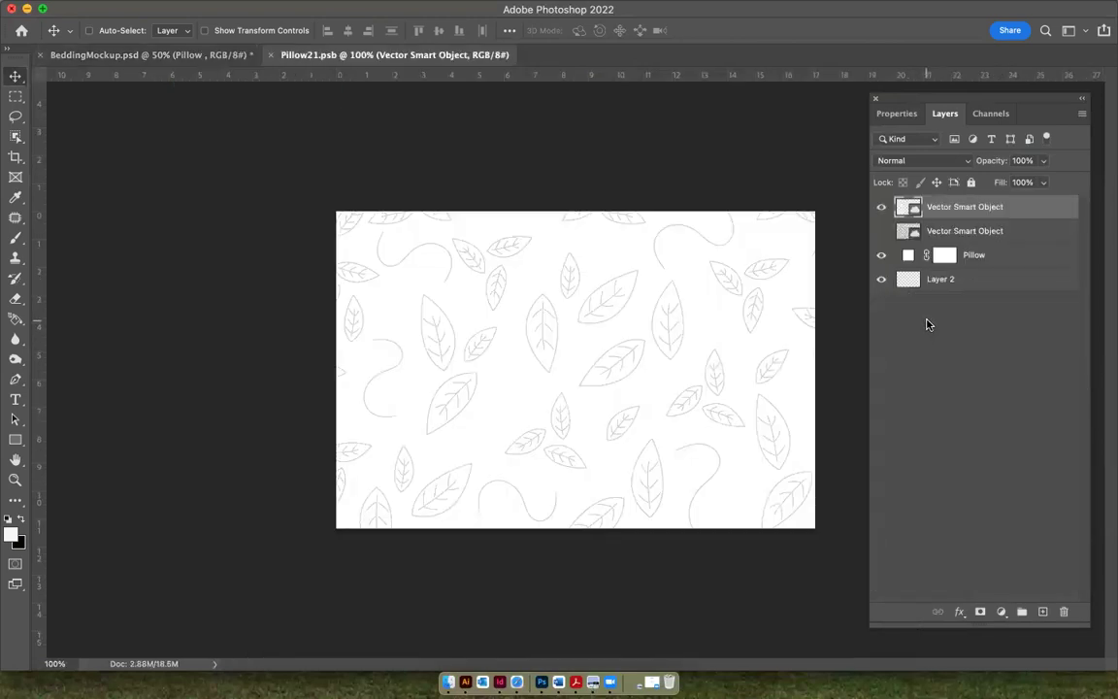
click(881, 206)
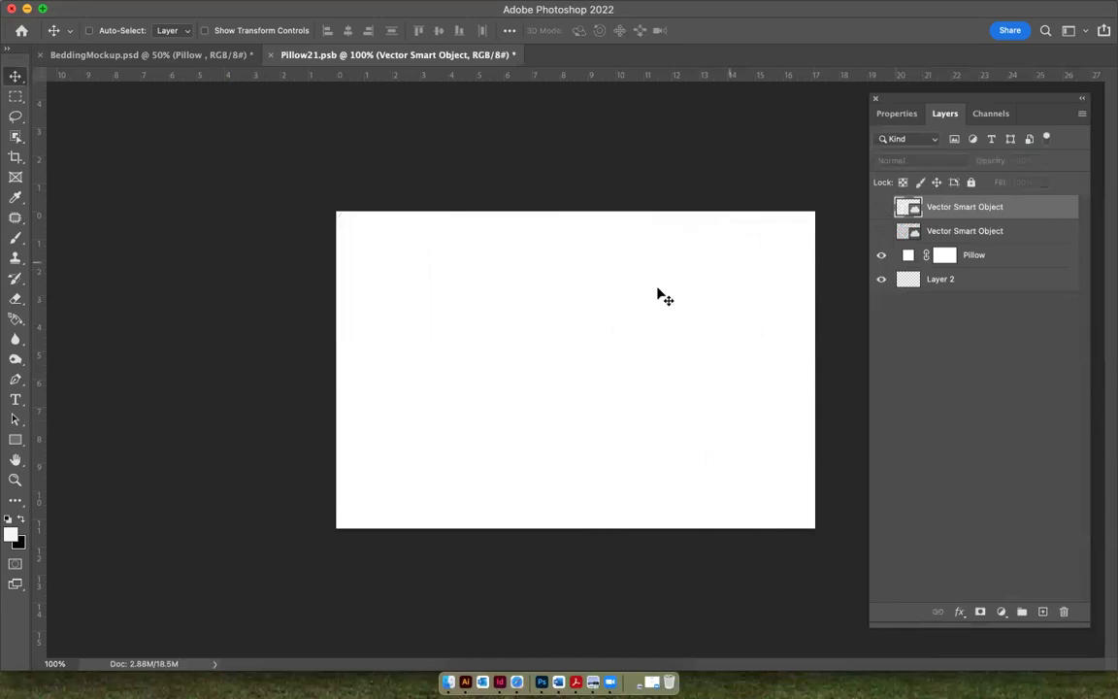
key(super+v)
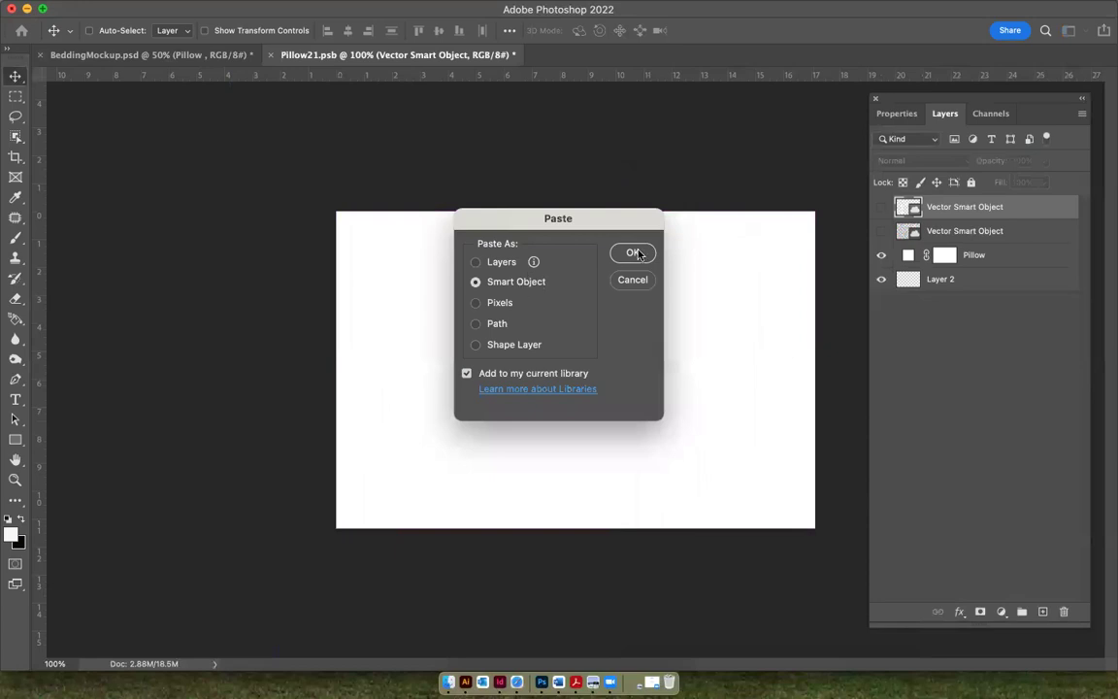
click(636, 253)
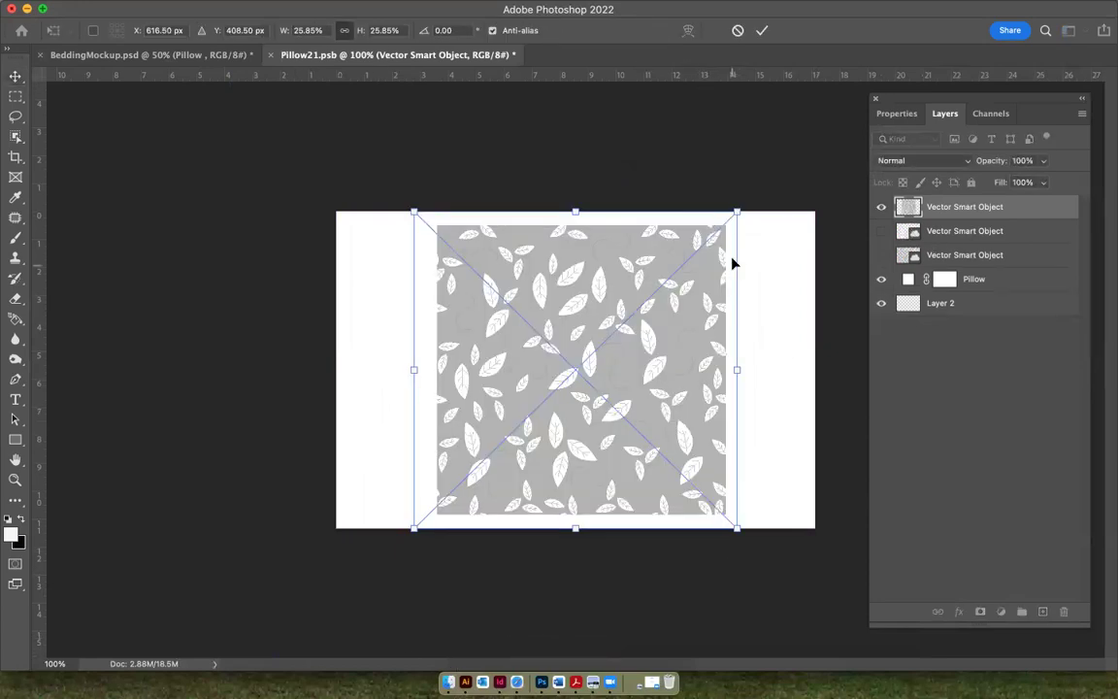
Step: Scale the pasted pattern to about 44% and position it to cover the canvas
drag(736, 212, 820, 131)
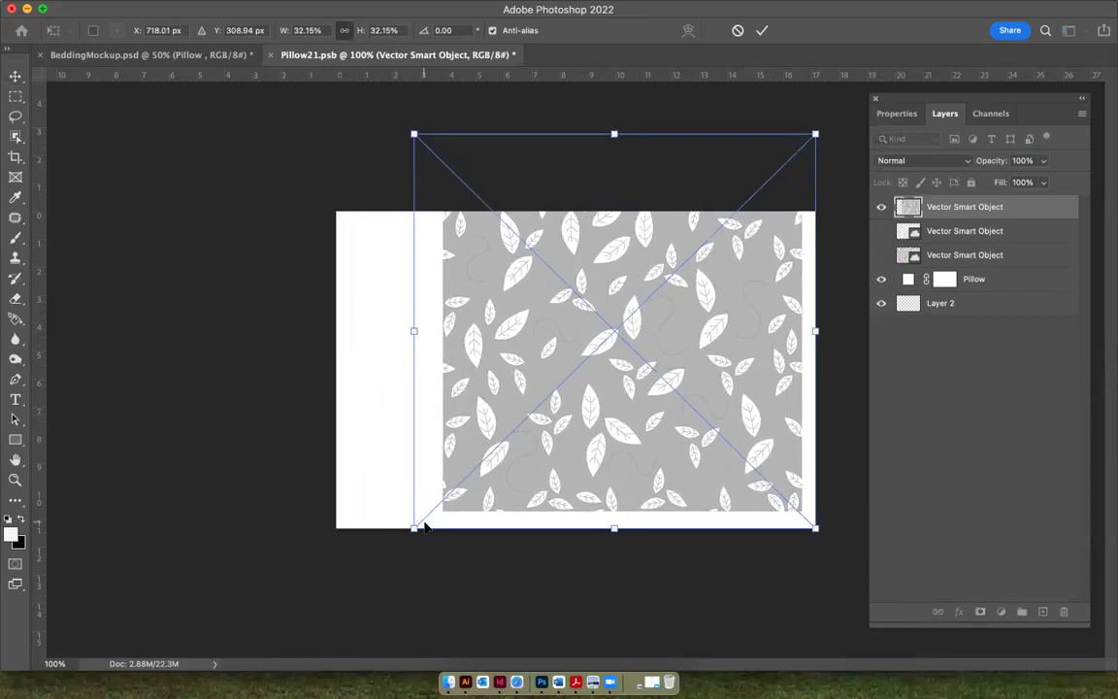
drag(413, 528, 283, 613)
drag(475, 404, 452, 408)
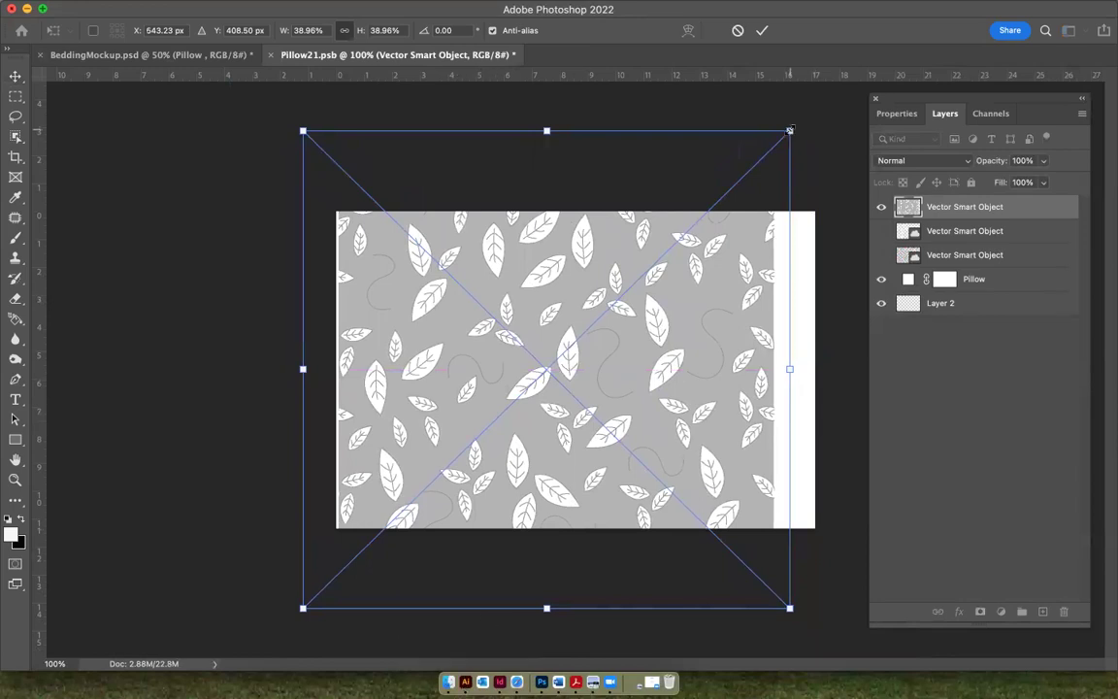
key(XF86AudioMute)
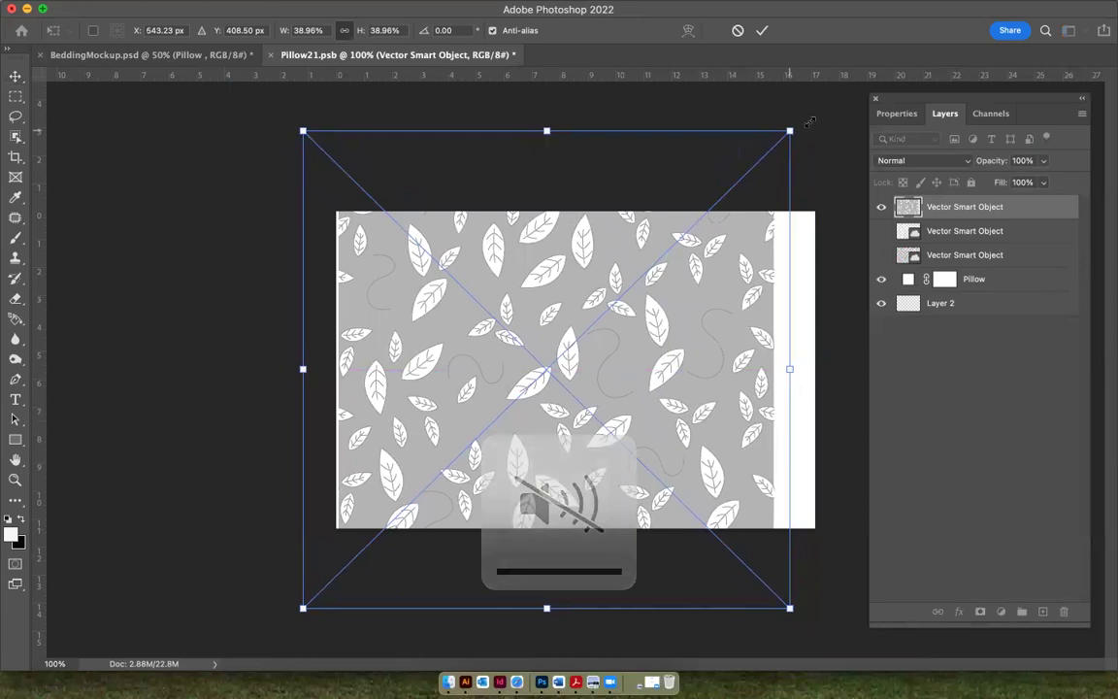
drag(790, 130, 807, 96)
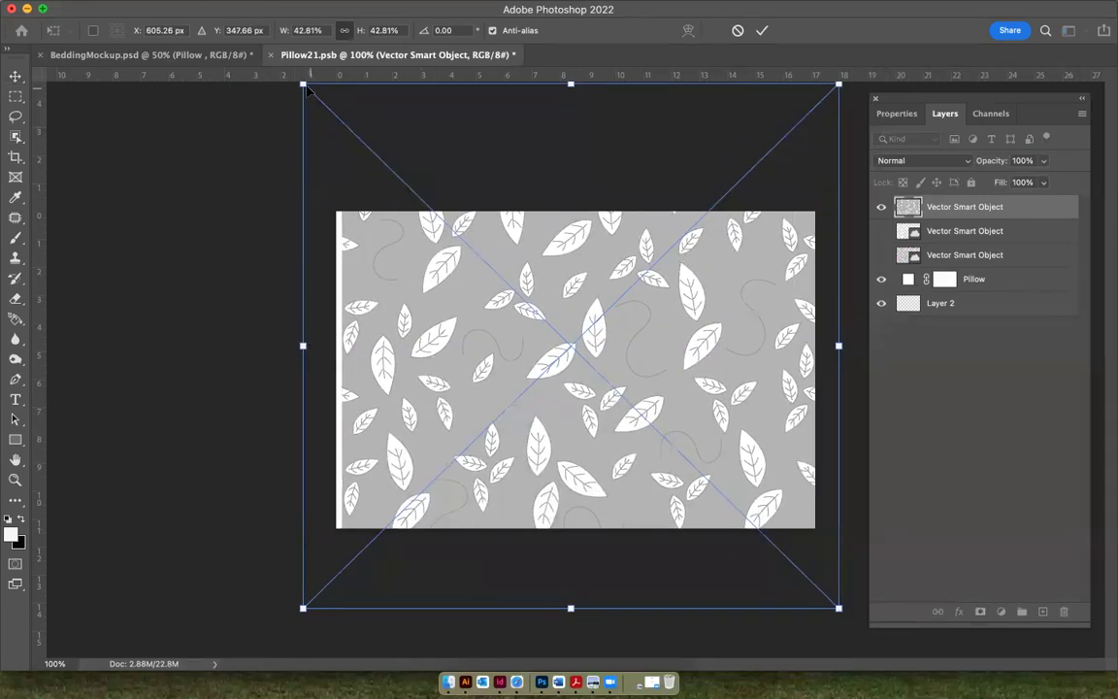
drag(284, 73, 268, 61)
key(XF86AudioLowerVolume)
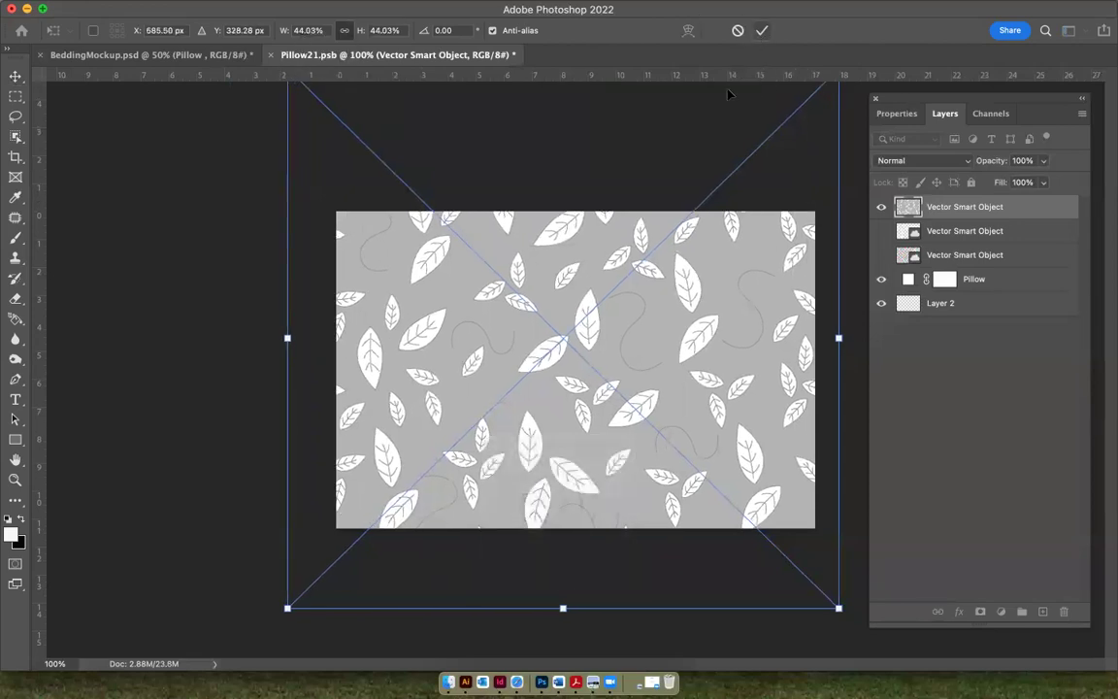
drag(648, 275, 644, 305)
click(762, 30)
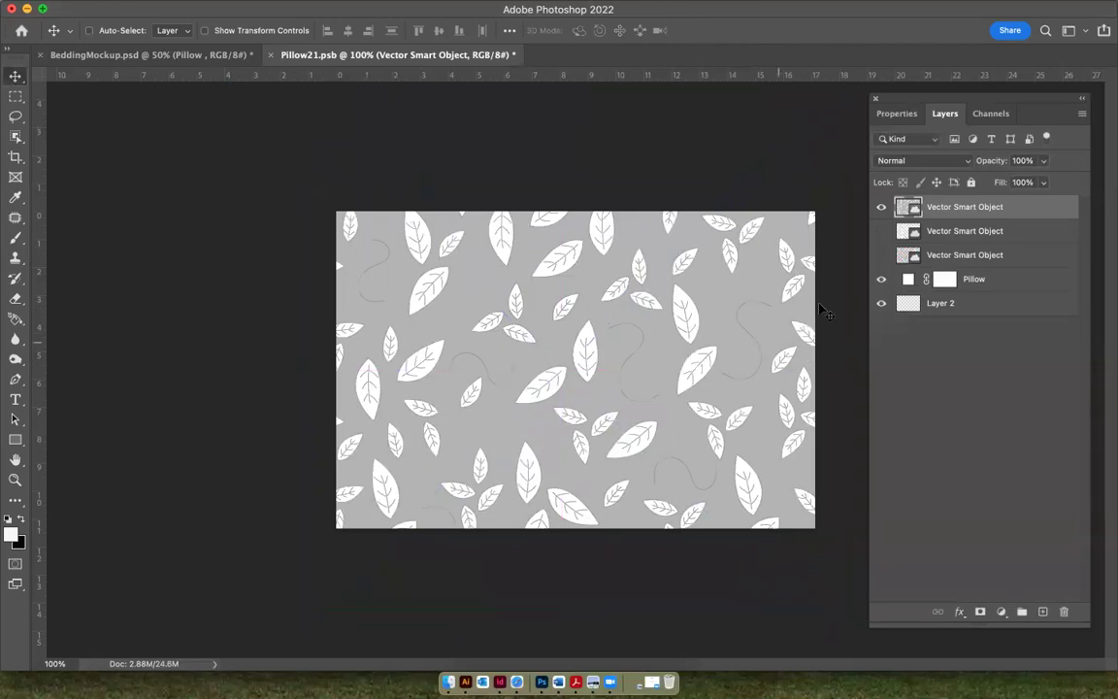
Step: Save and close Pillow21.psb, then check which pillow the lower Pillow Back layer controls
click(271, 55)
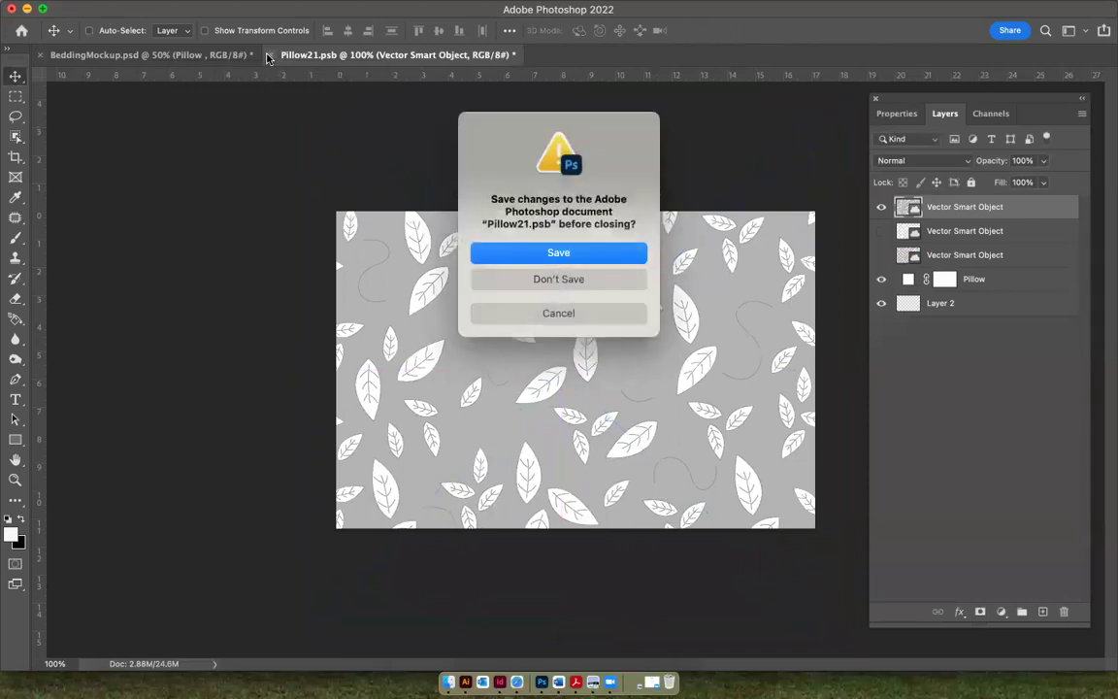
click(559, 253)
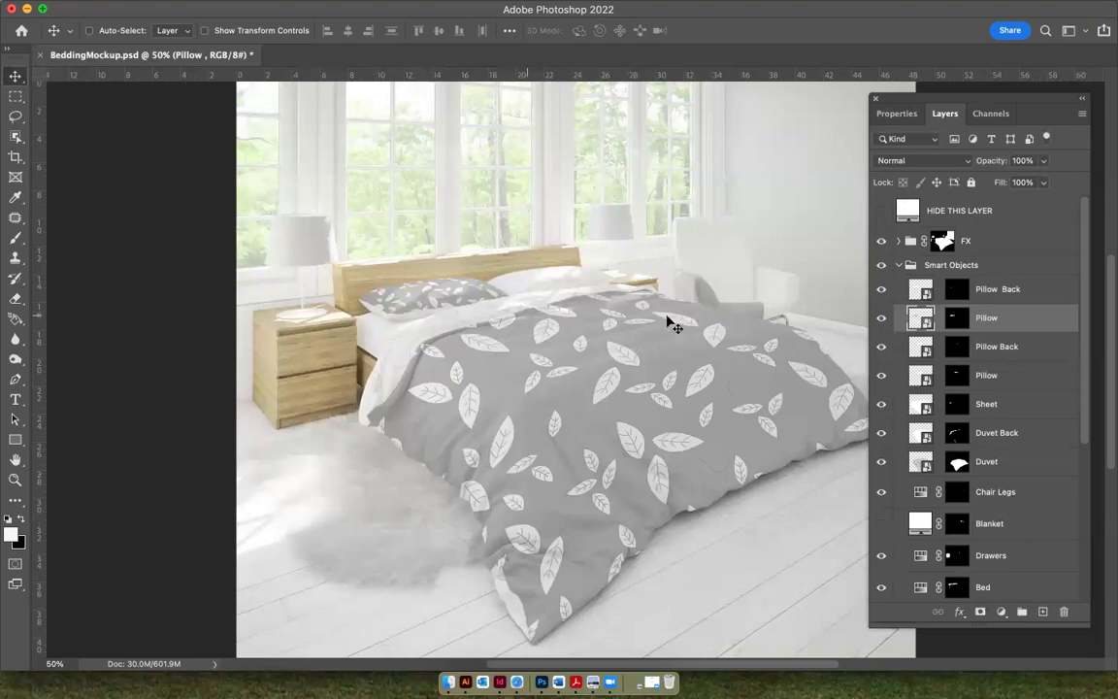
click(881, 347)
click(881, 347)
Step: Toggle the top Pillow Back layer off and on to locate its pillow
click(881, 290)
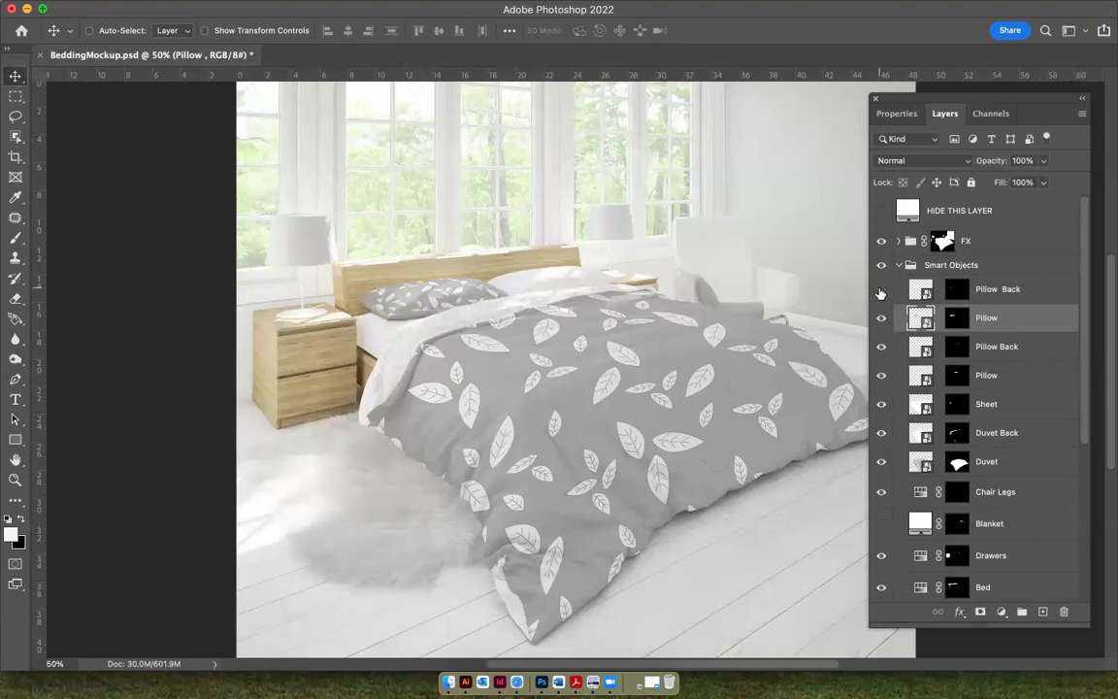
click(881, 290)
click(881, 290)
click(881, 289)
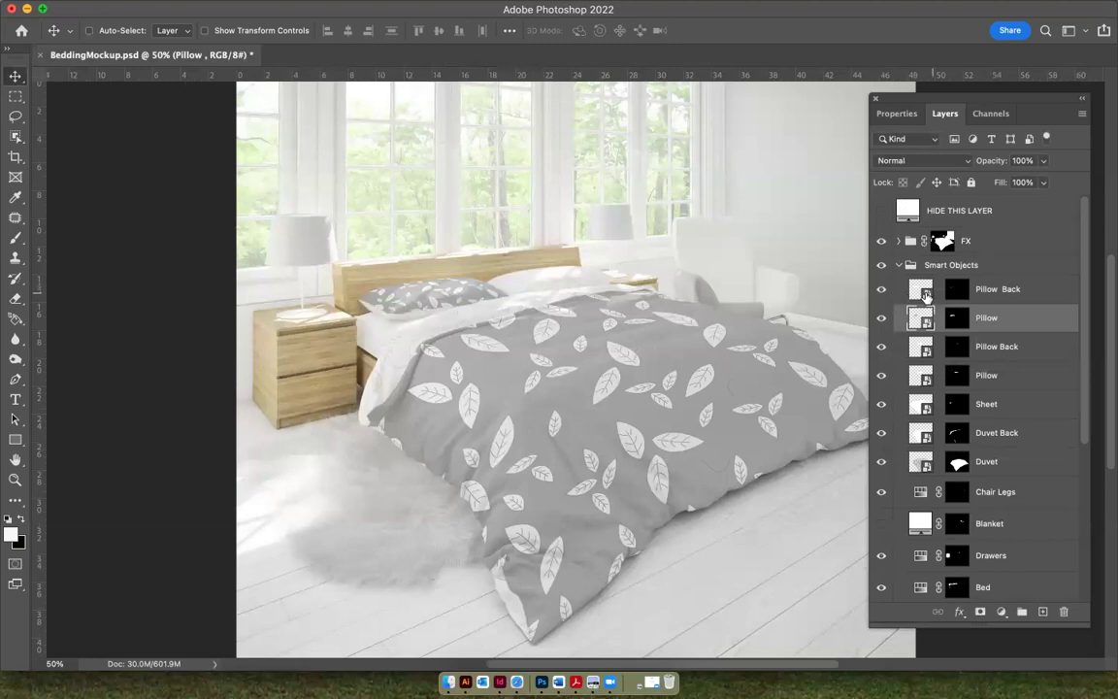
Step: Open the Pillow Back smart object, hide its old layer, and paste the leaf pattern as a smart object
double_click(924, 291)
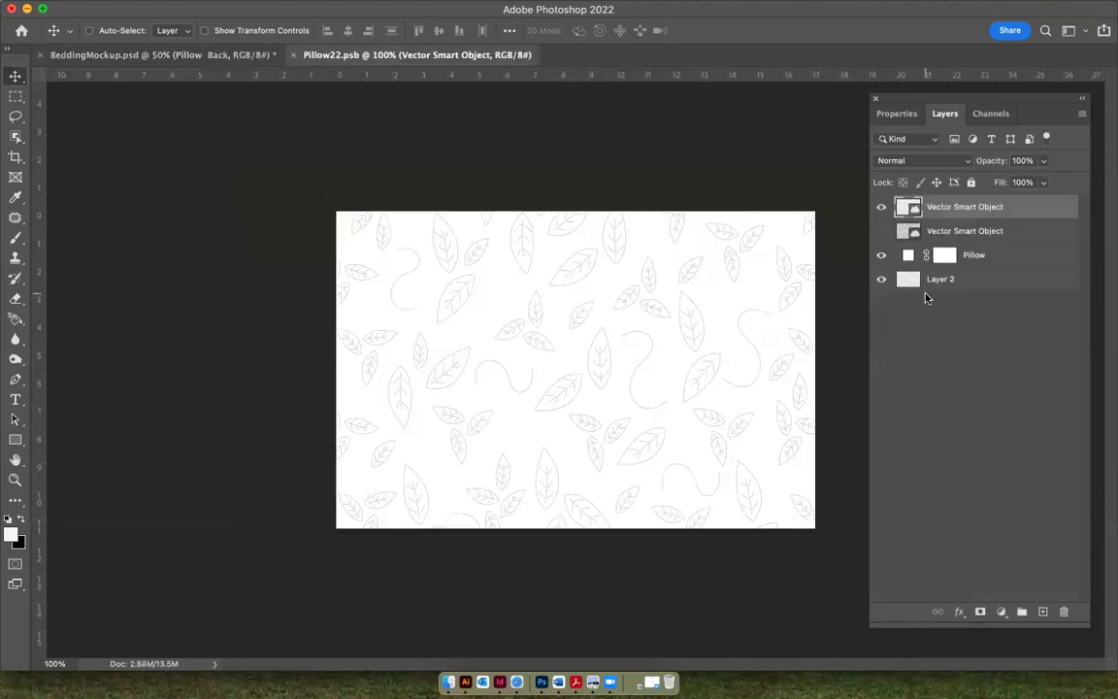
click(881, 209)
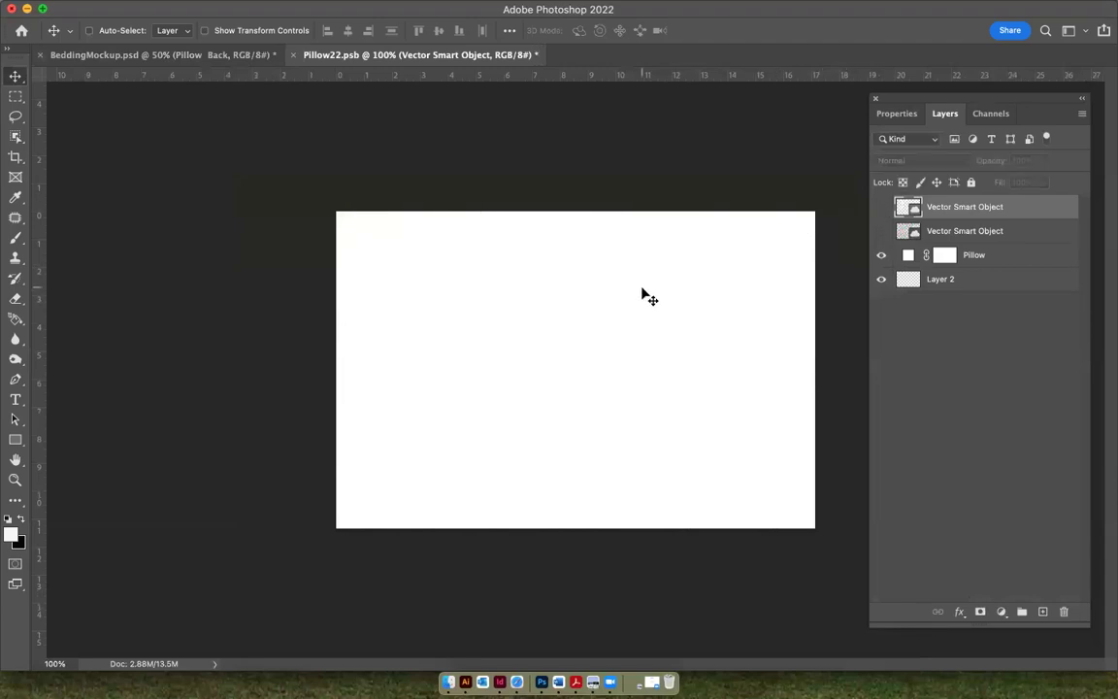
key(super+v)
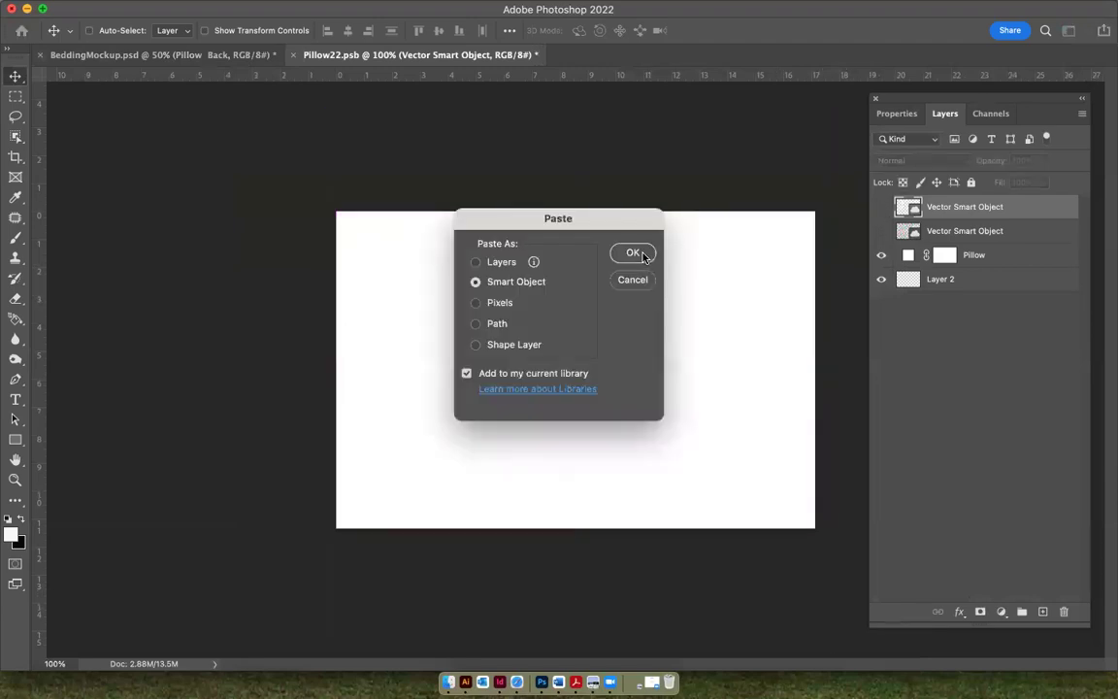
click(640, 254)
Step: Enlarge the pattern to cover the canvas, then save and close Pillow22.psb
drag(411, 212, 291, 100)
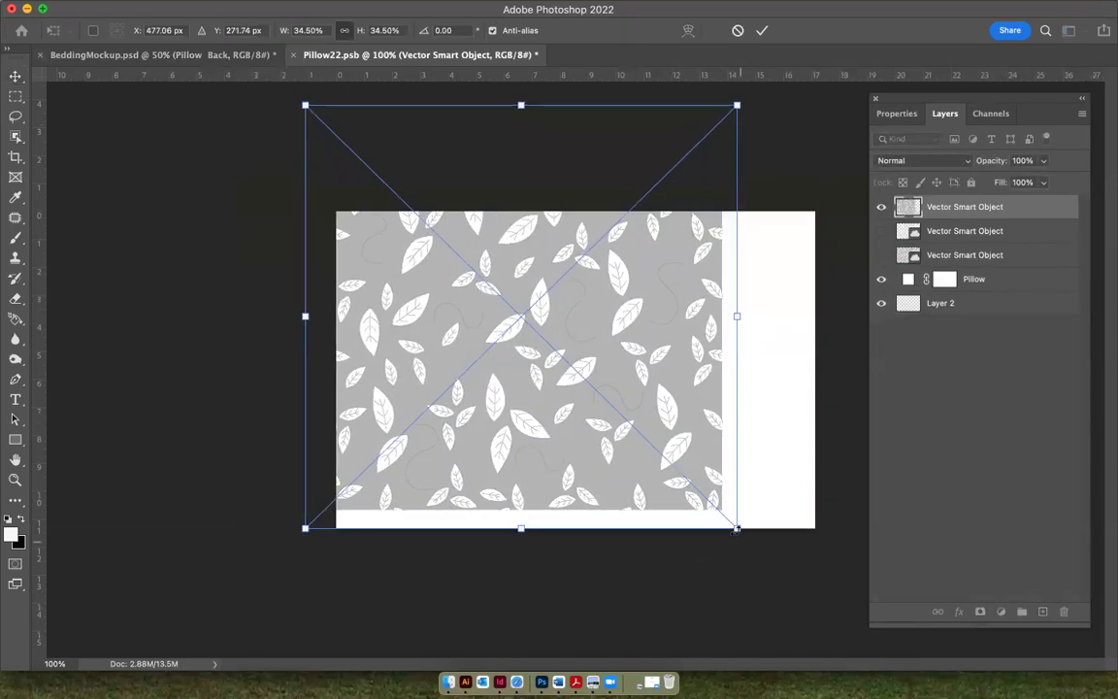
drag(736, 528, 864, 614)
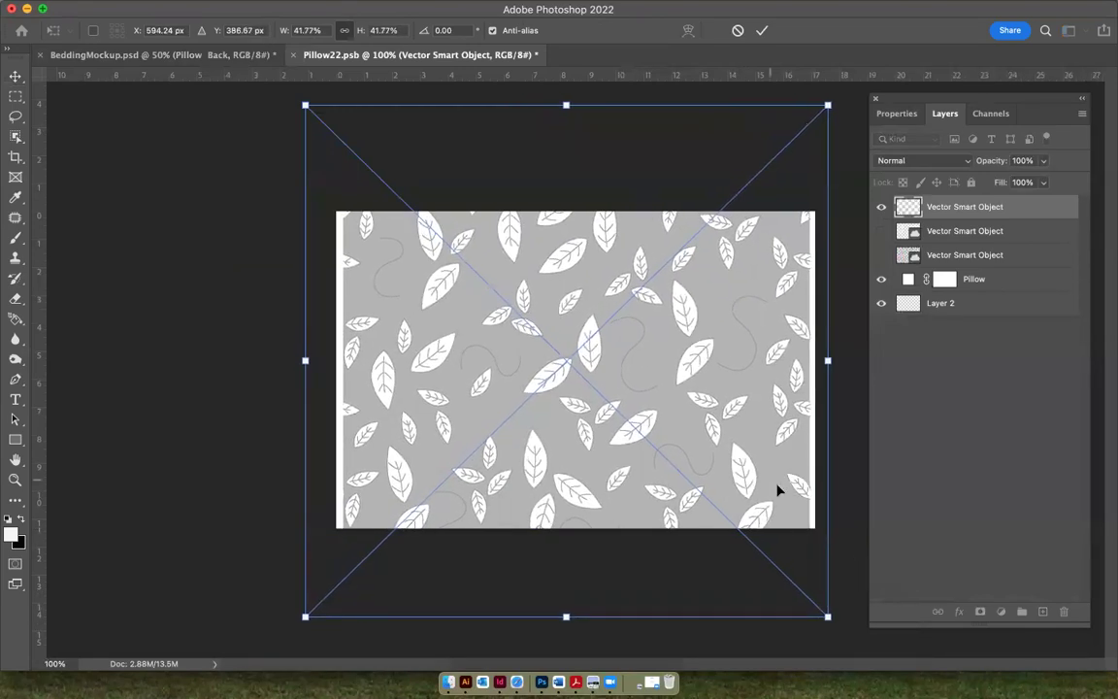
mouse_move(769, 490)
mouse_down()
mouse_move(742, 492)
mouse_move(749, 498)
mouse_up()
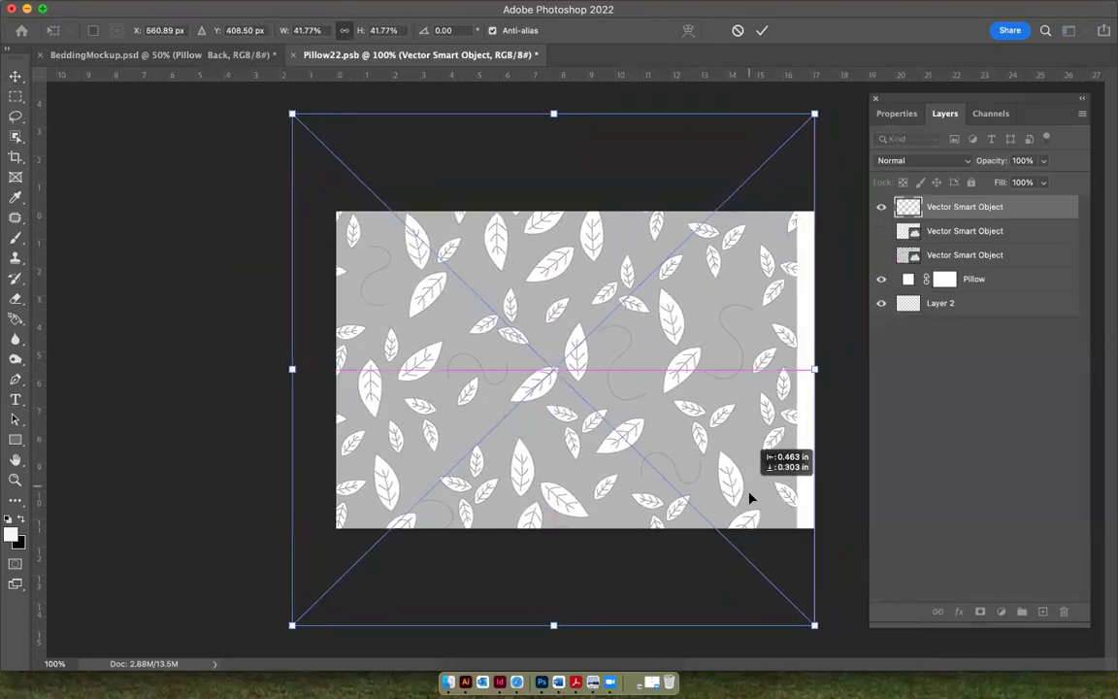
drag(817, 626, 838, 648)
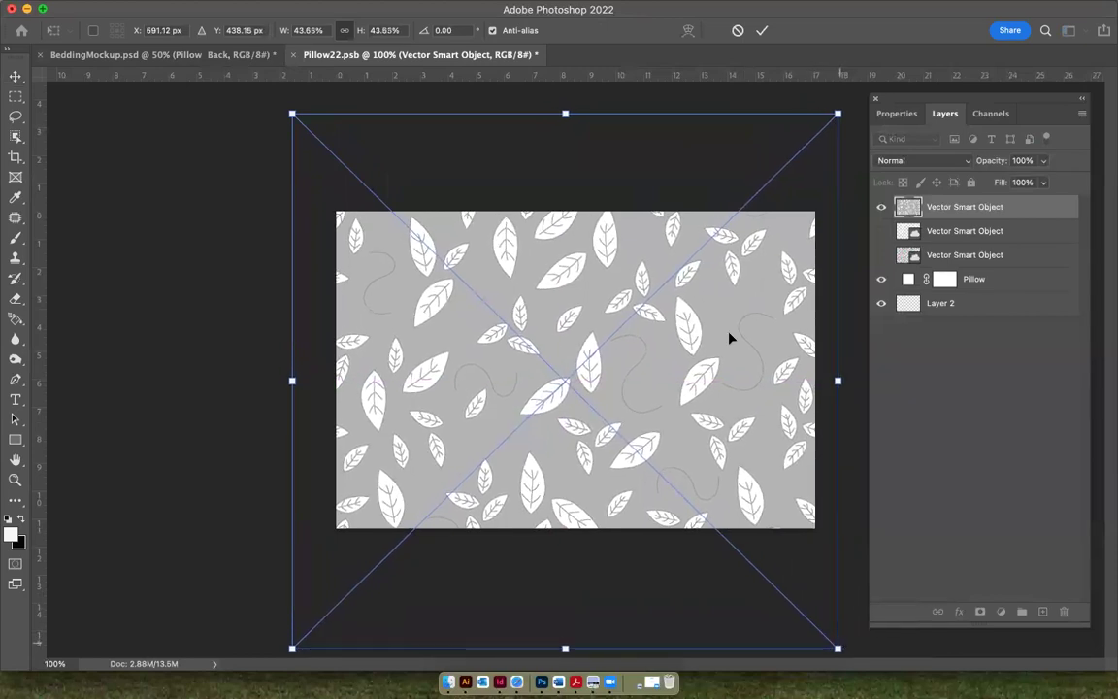
click(762, 32)
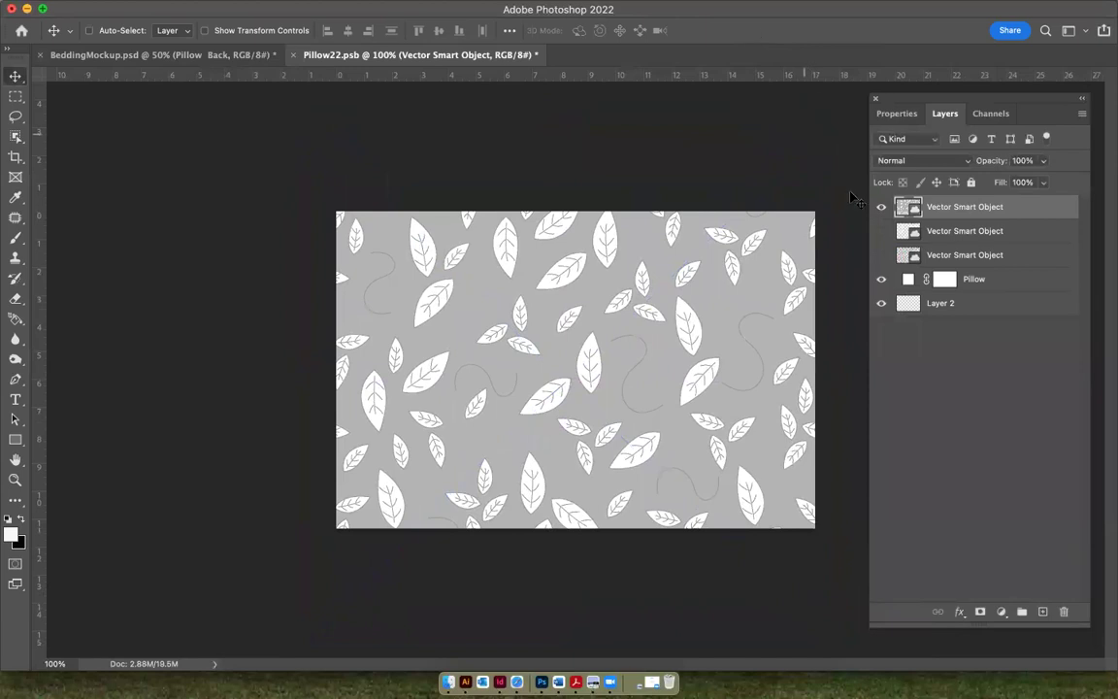
click(295, 57)
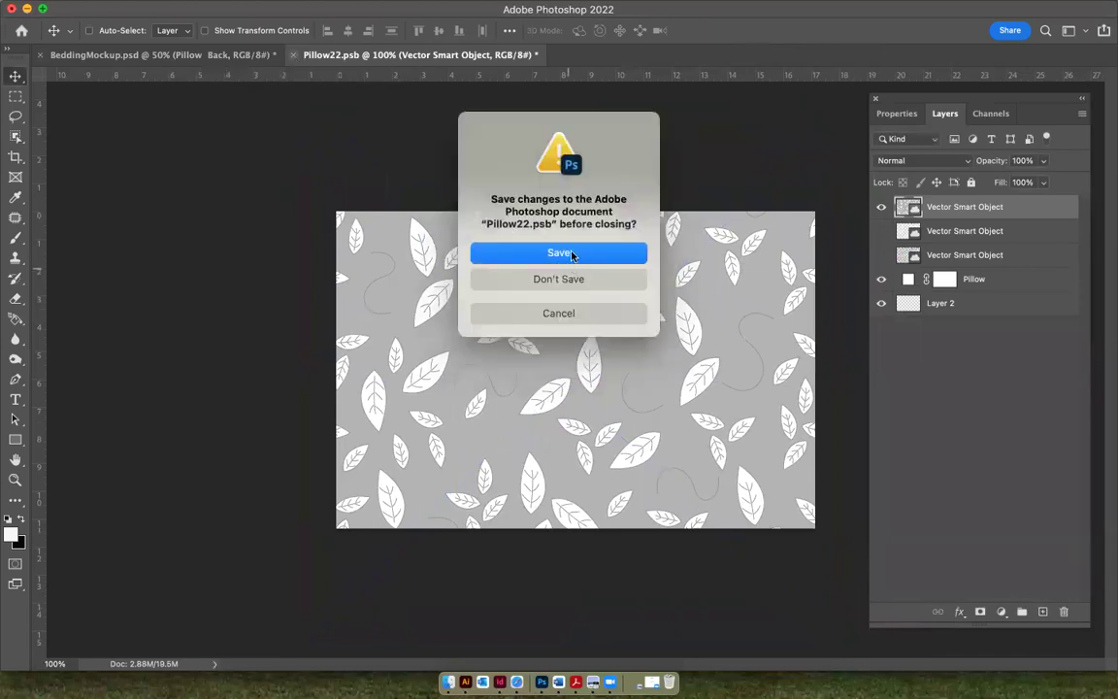
click(572, 255)
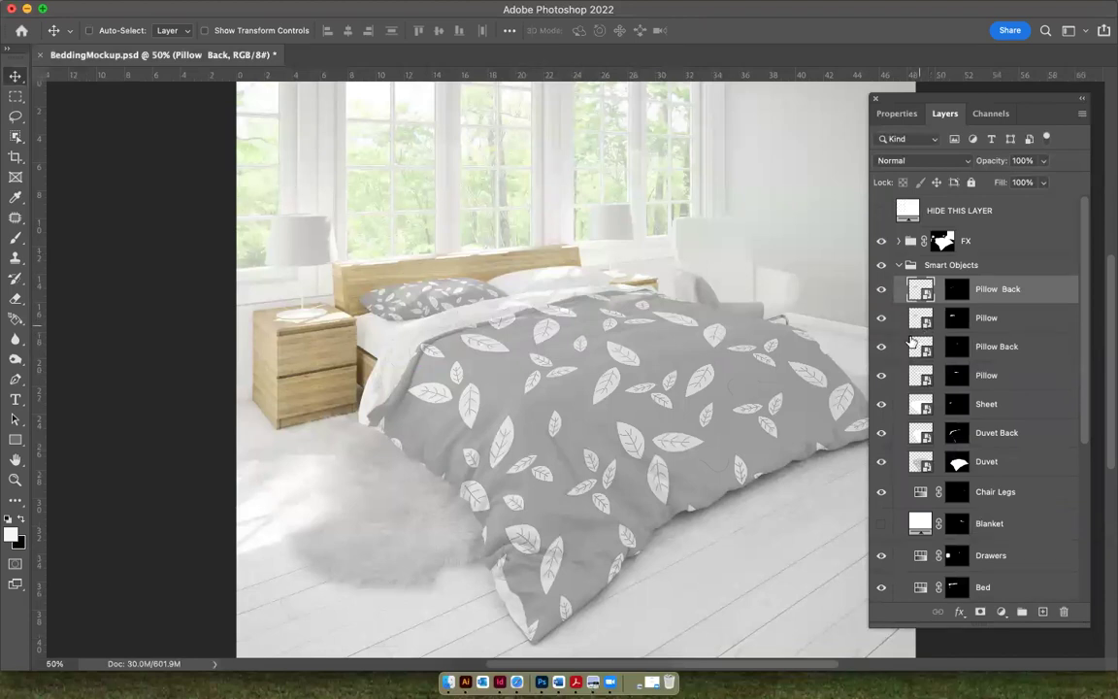
Step: Identify the Pillow layer by toggling visibility, then open its smart object contents
click(881, 348)
click(882, 347)
click(881, 376)
click(881, 376)
double_click(922, 377)
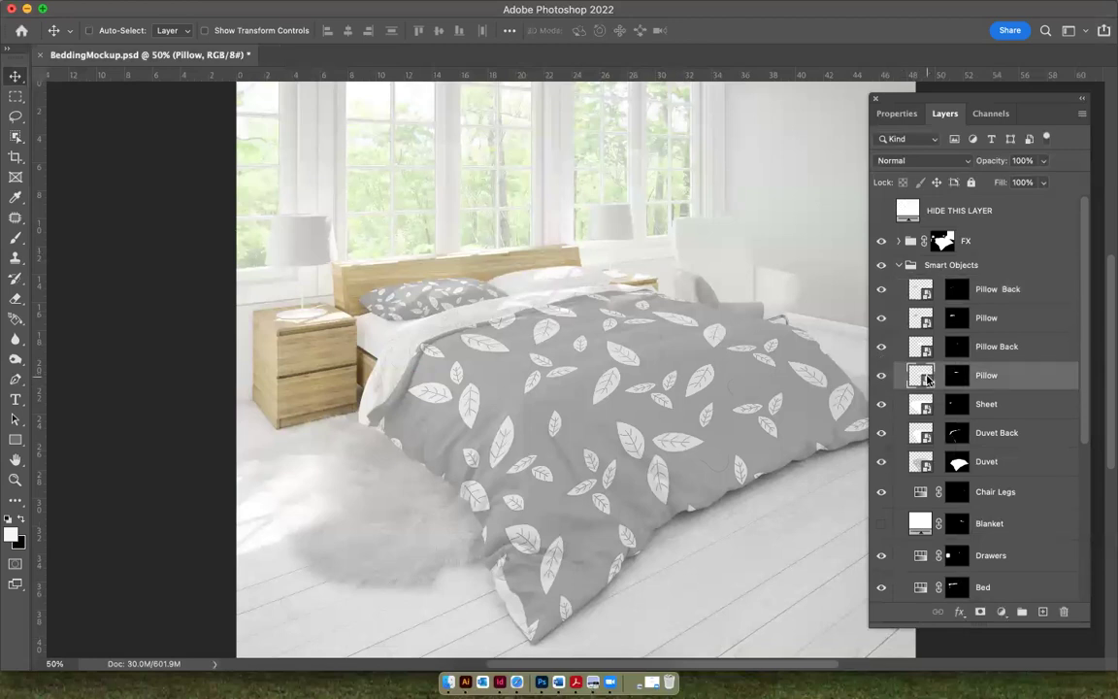
Step: Replace Pillow2's old pattern with the grey leaf pattern at 44.11%, filling the canvas, and save
click(881, 207)
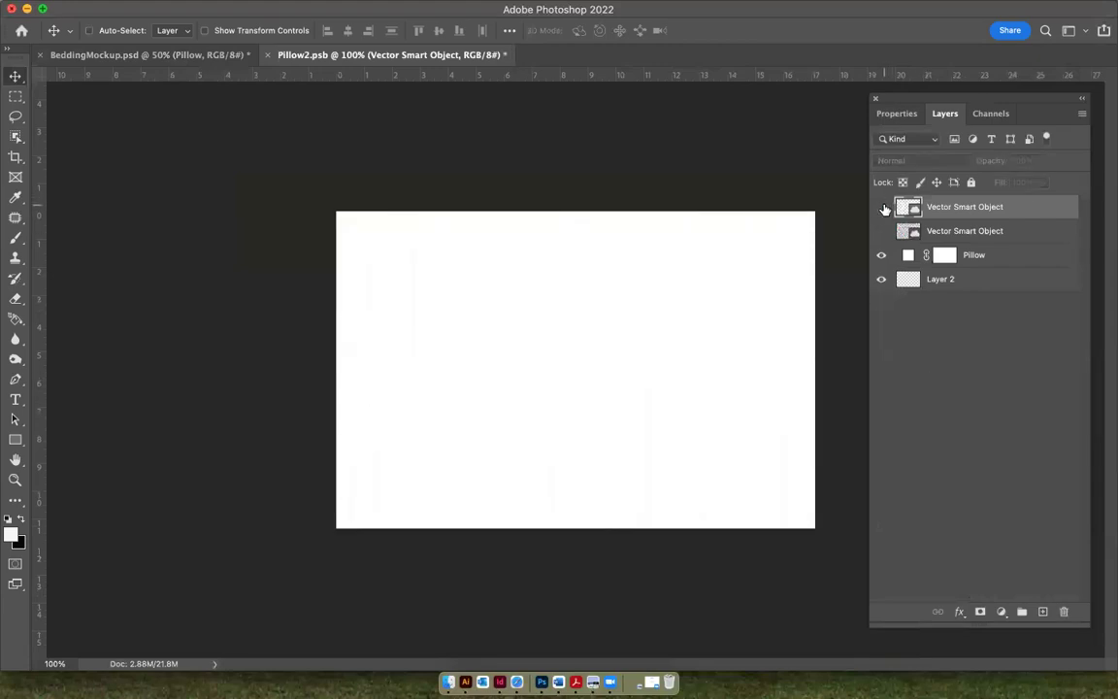
key(super+v)
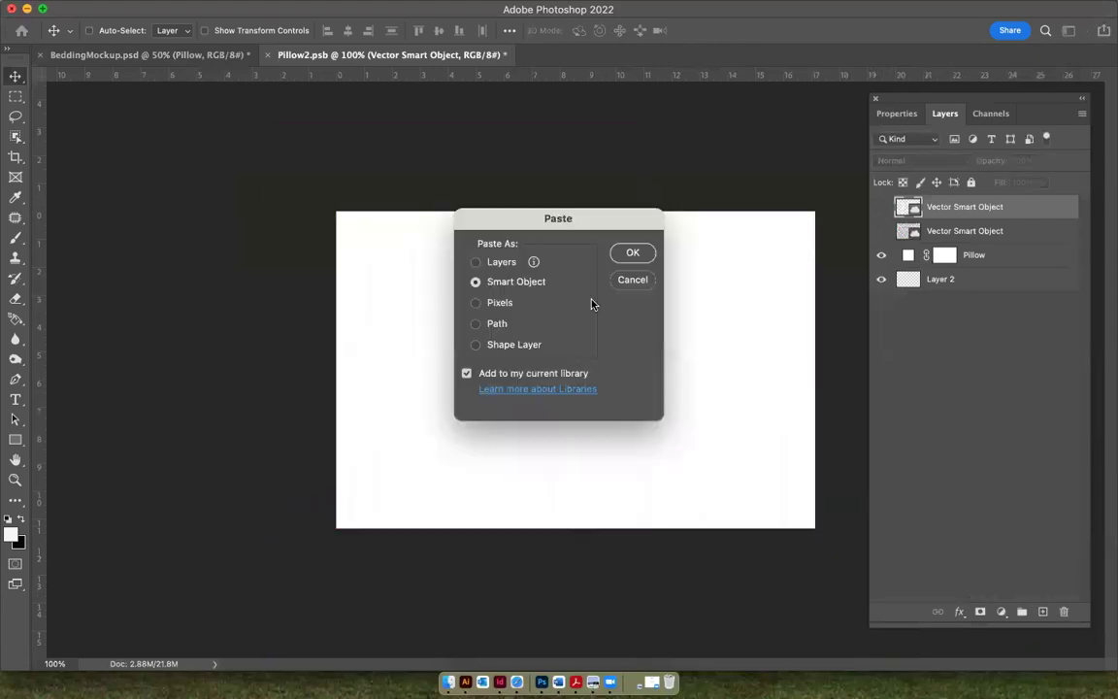
click(633, 253)
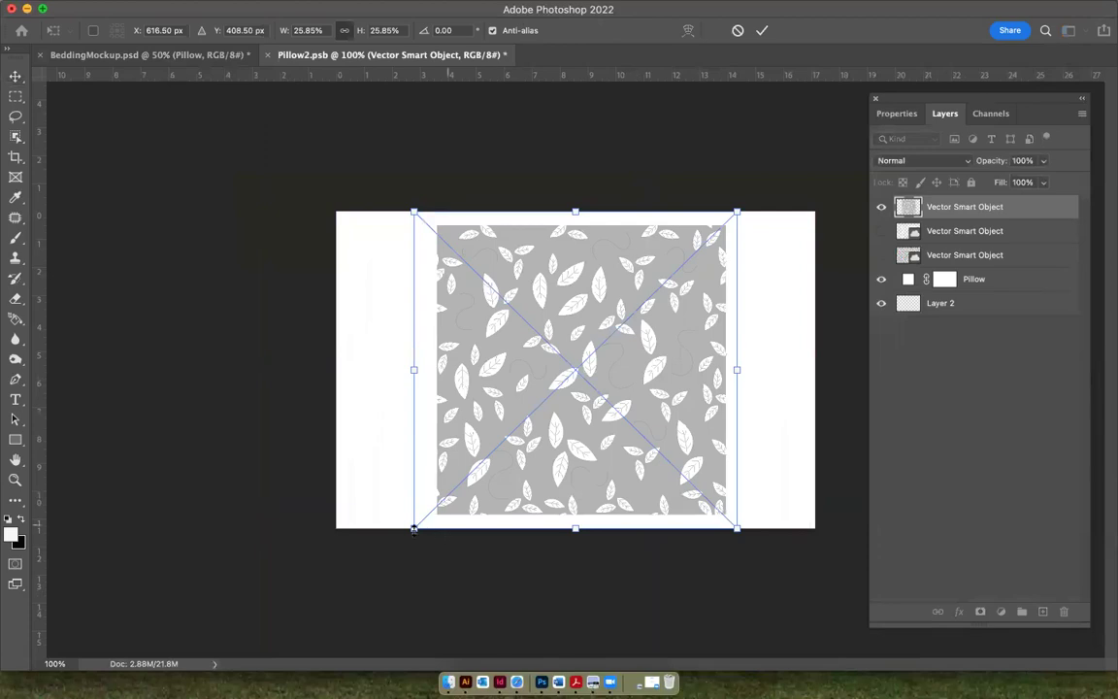
drag(413, 527, 293, 644)
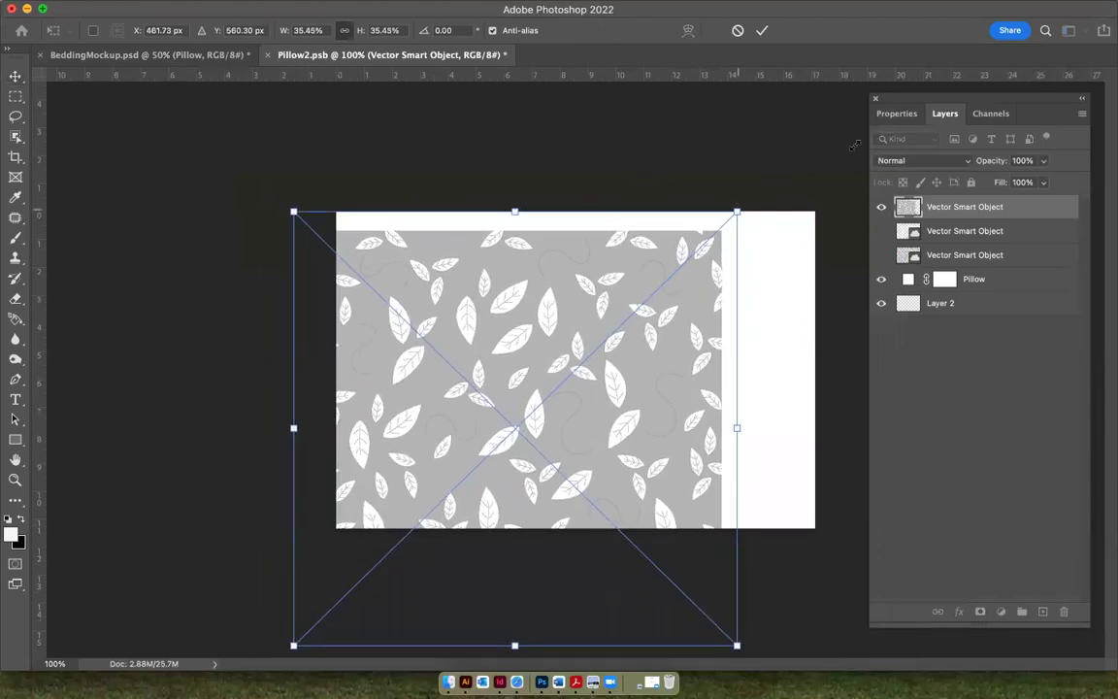
drag(736, 212, 844, 105)
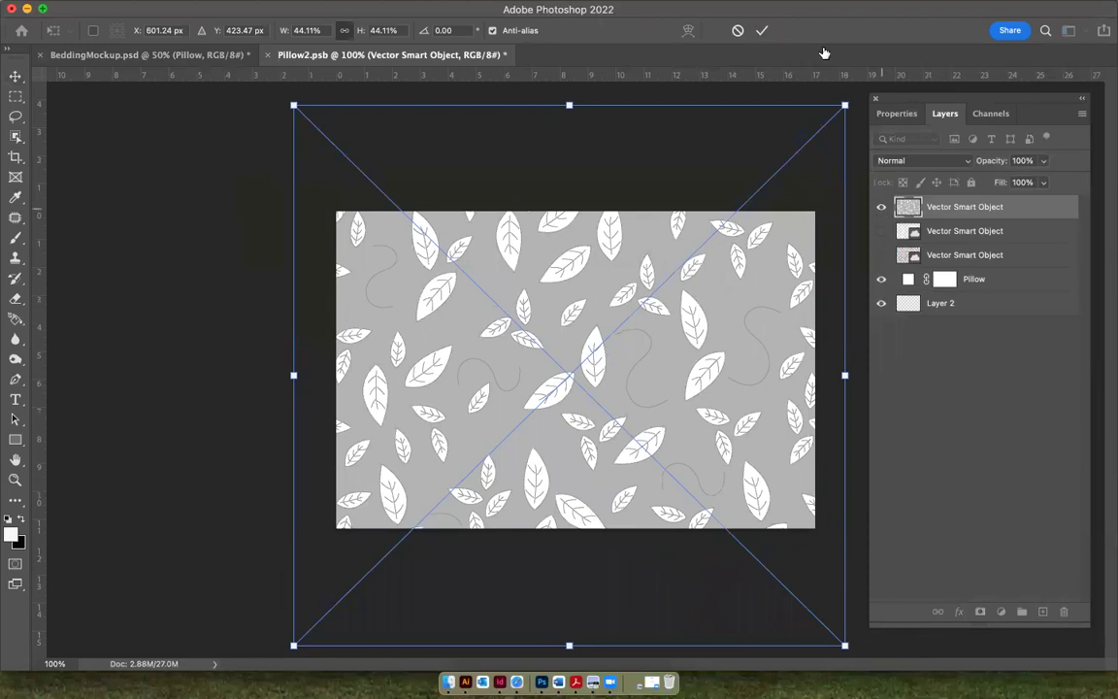
click(762, 32)
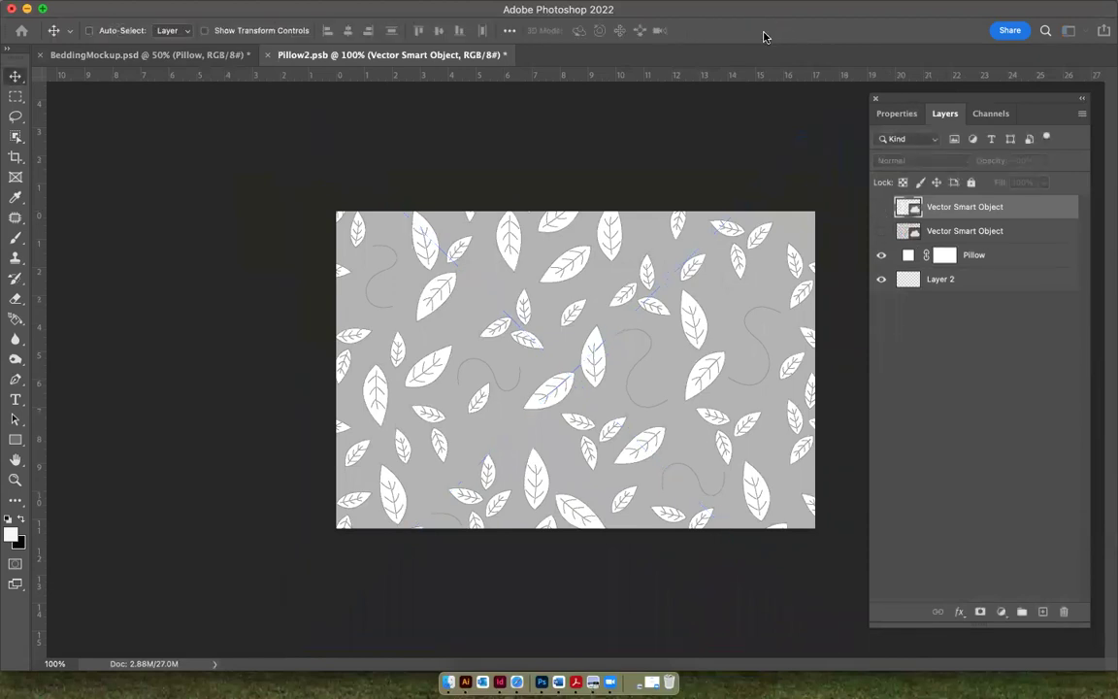
click(268, 56)
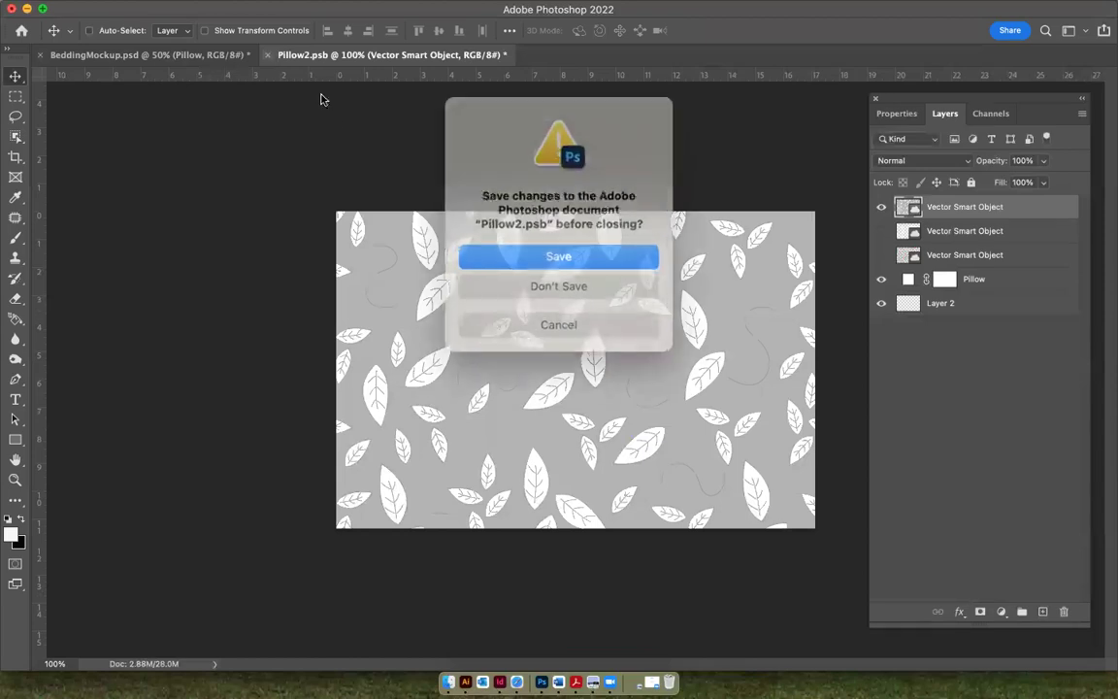
click(560, 253)
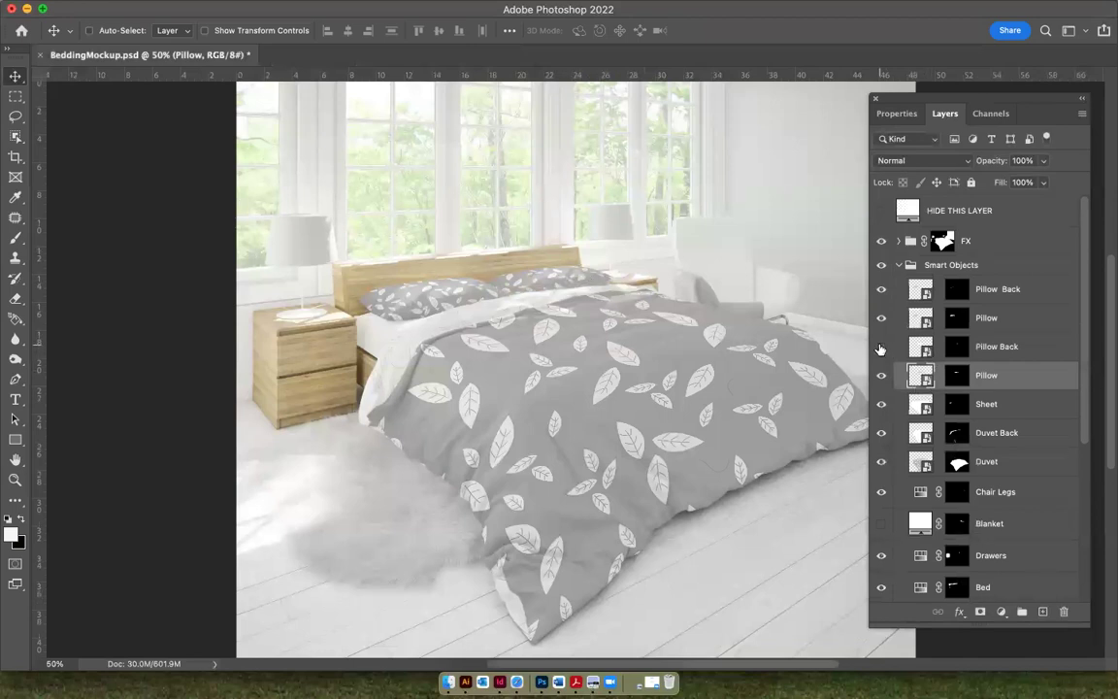
Step: Paste the grey leaf pattern into Pillow Back, enlarge it to cover, and save
click(926, 351)
double_click(922, 349)
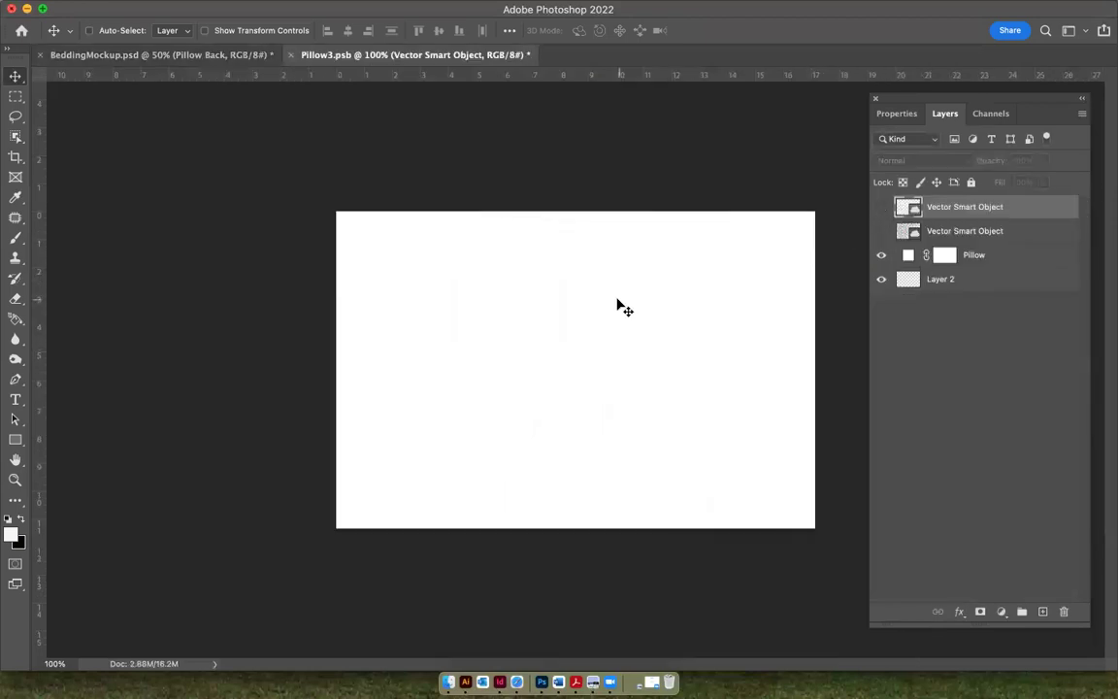
key(super+v)
click(634, 253)
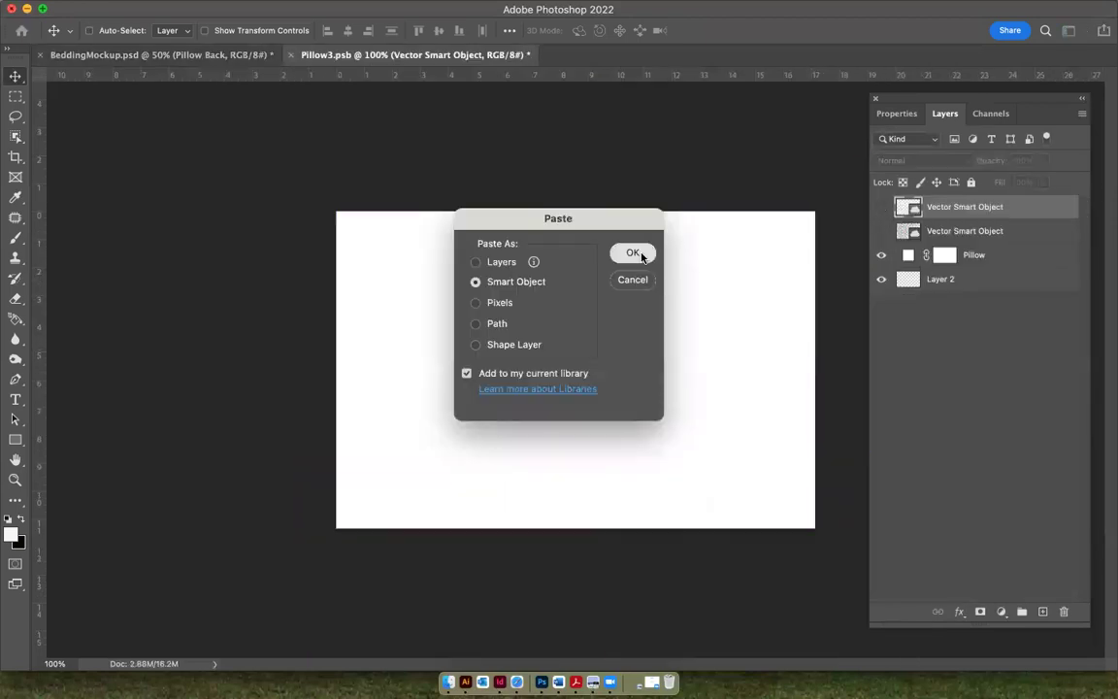
drag(739, 210, 857, 134)
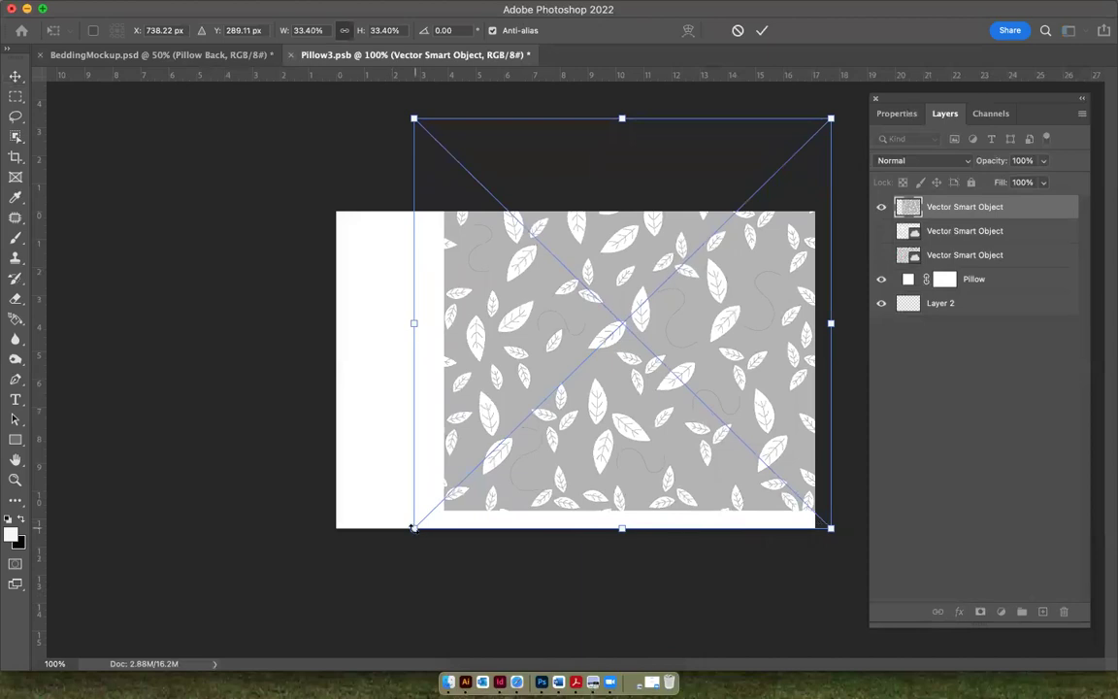
drag(413, 527, 282, 653)
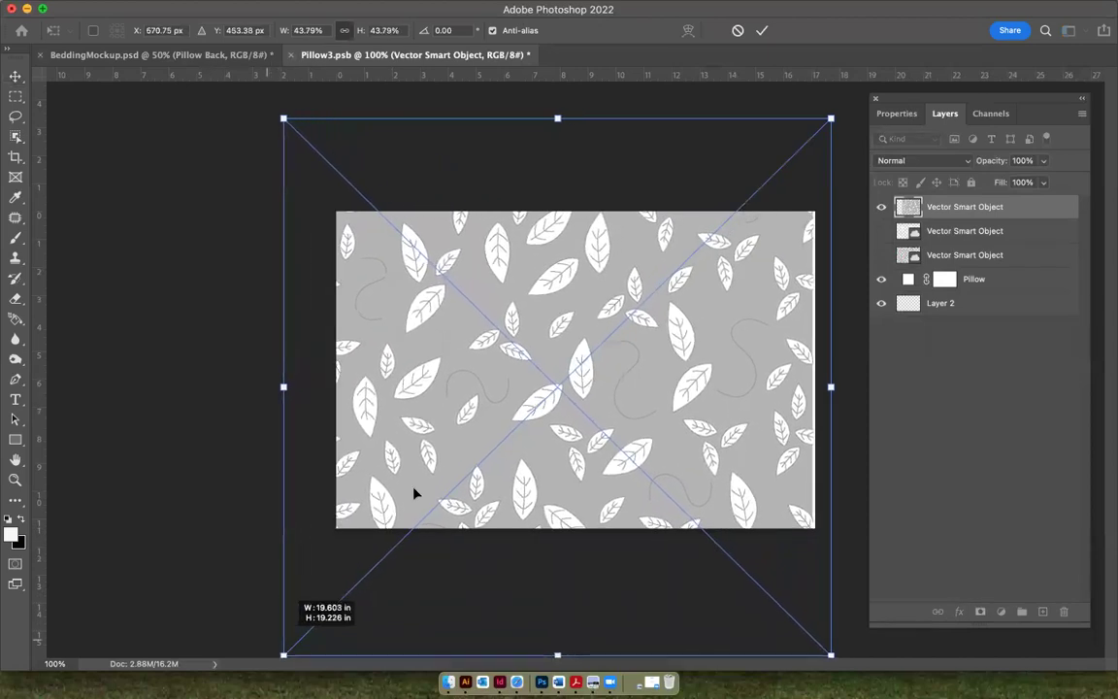
drag(561, 387, 569, 384)
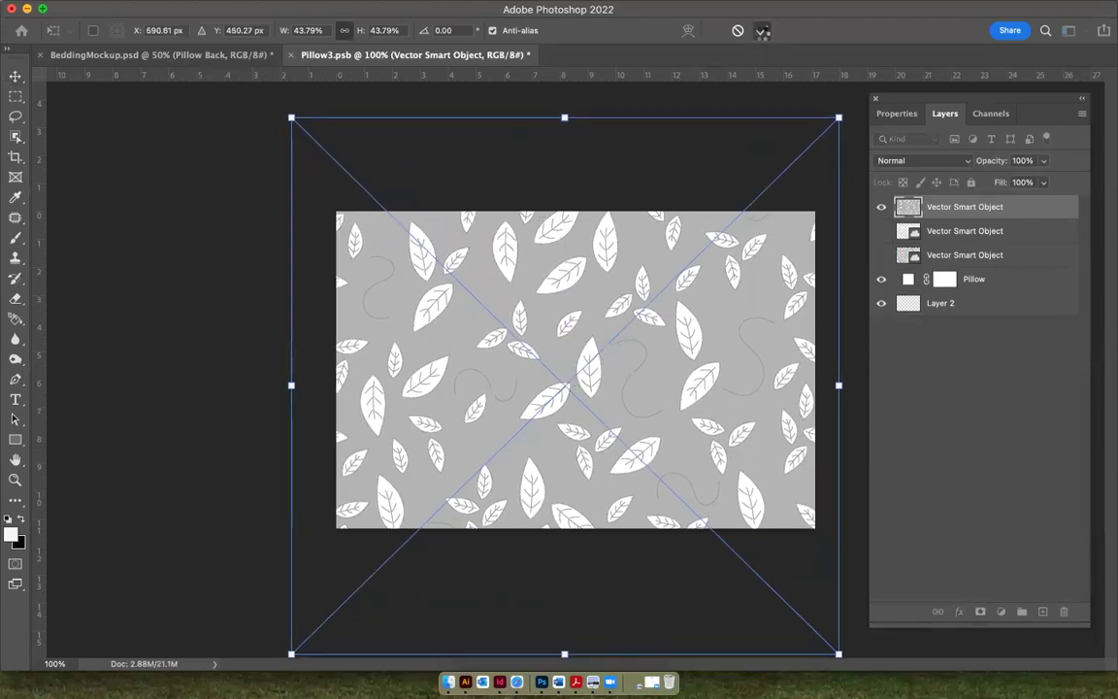
click(762, 30)
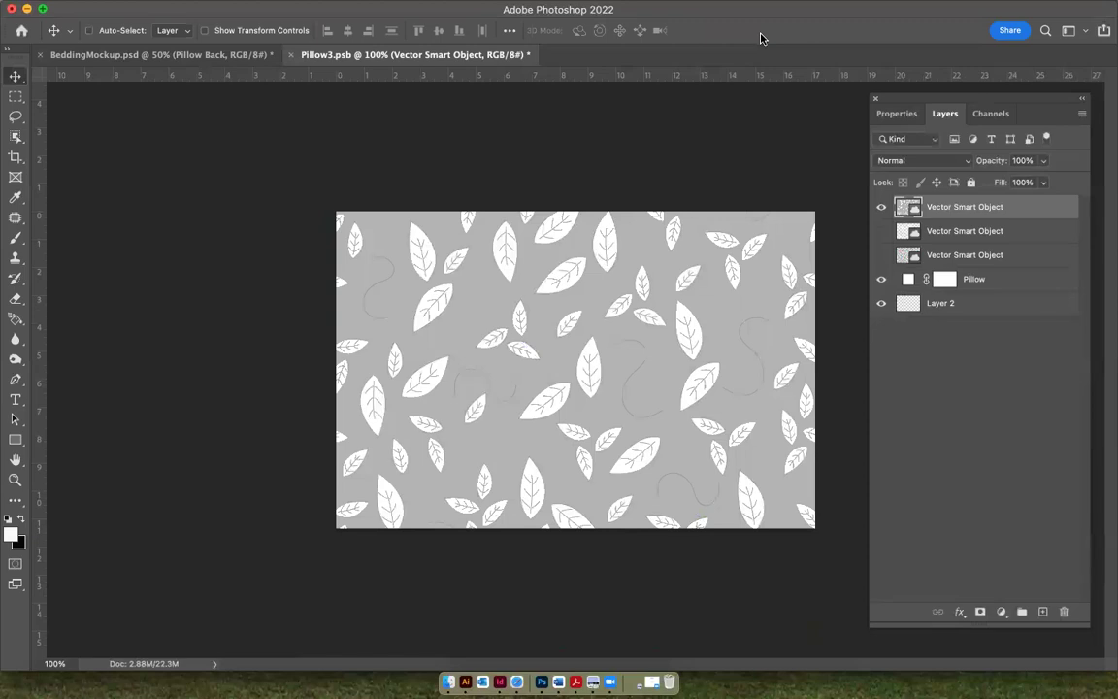
click(290, 56)
click(575, 254)
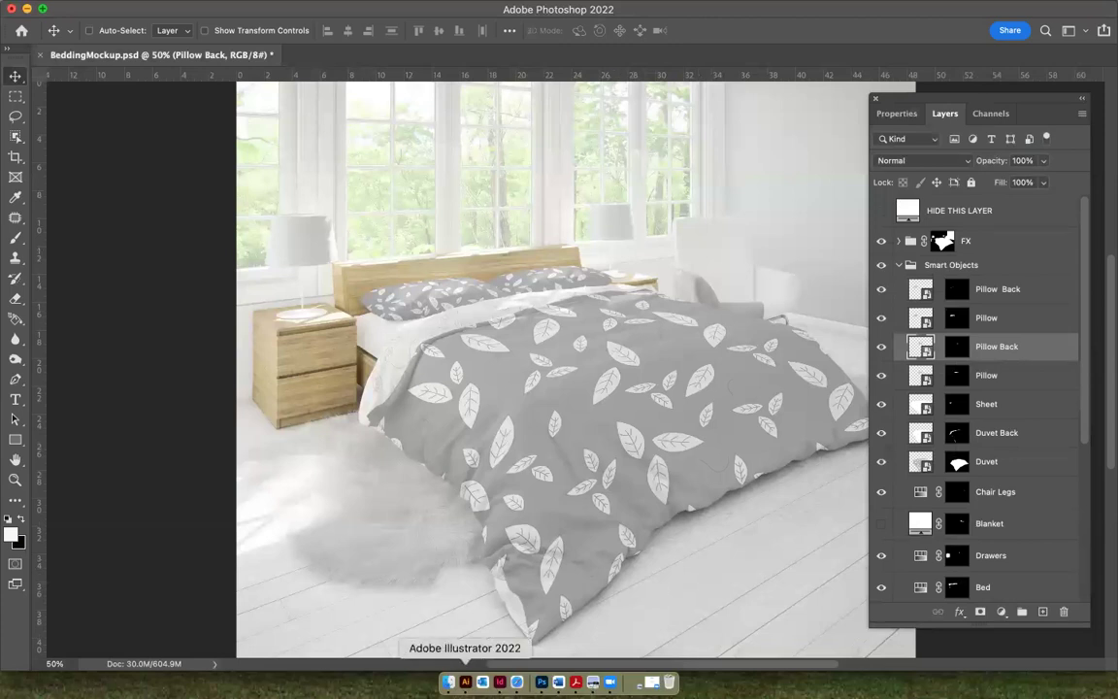
click(466, 682)
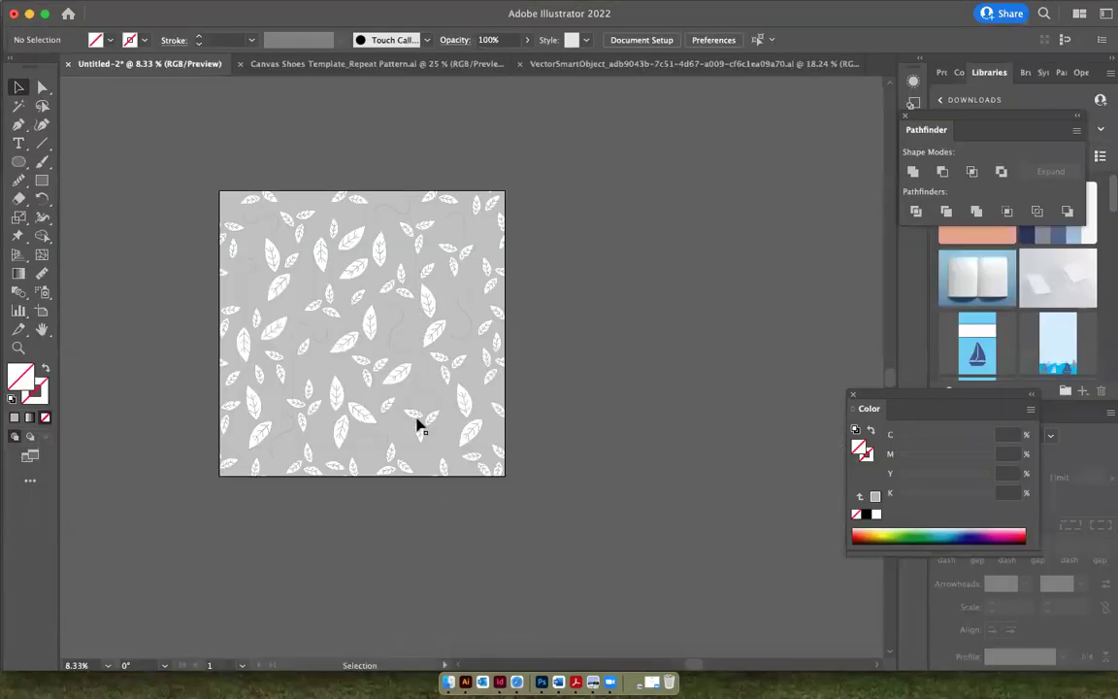
click(541, 682)
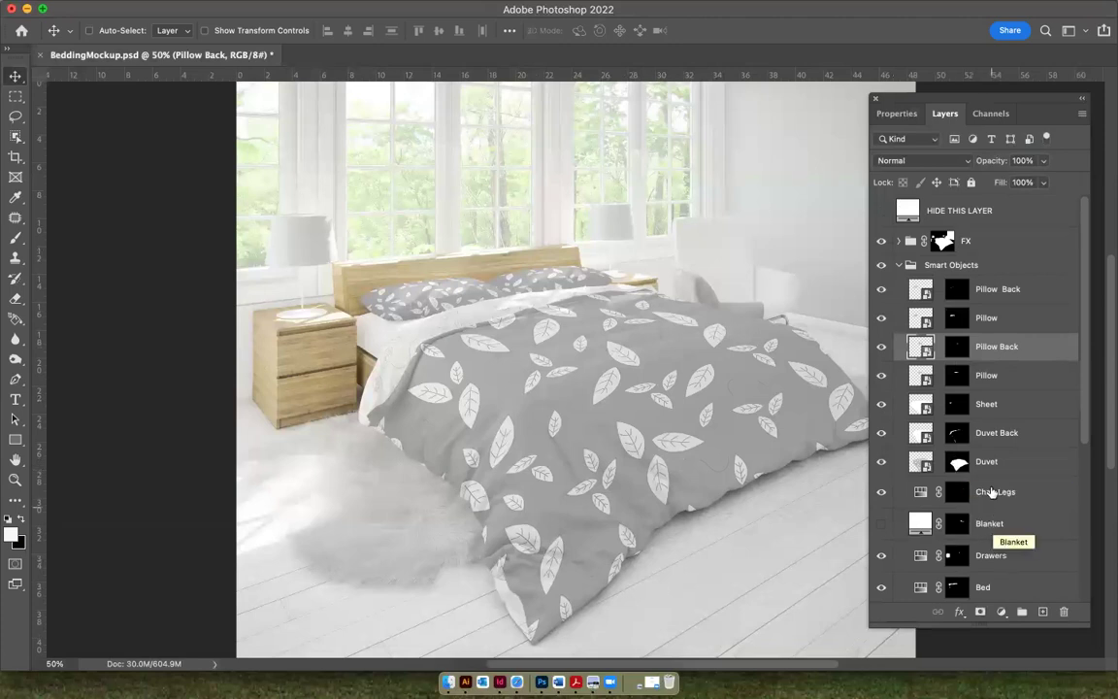
Step: Show the Blanket layer and try mint and grey fills, keeping it pure white
click(882, 526)
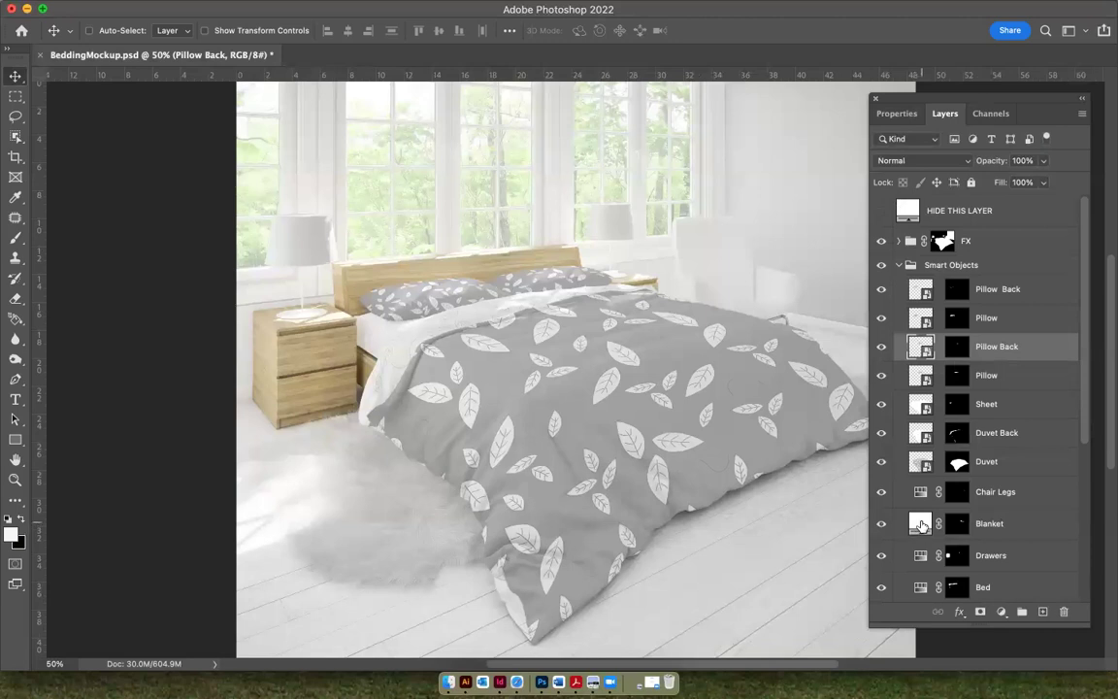
double_click(922, 525)
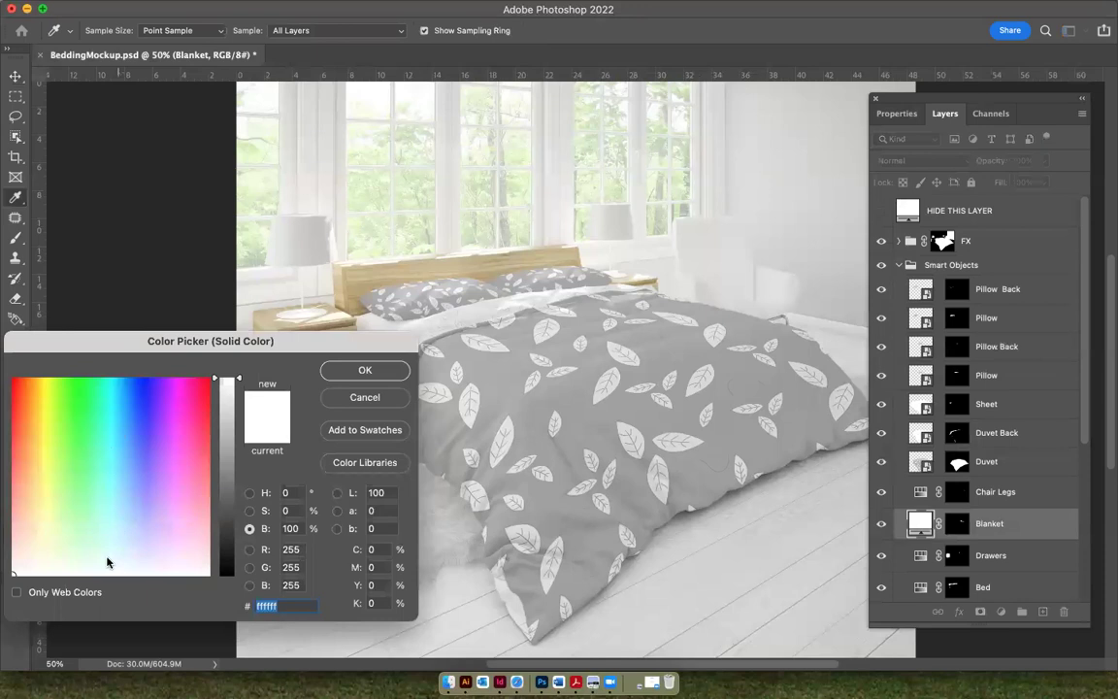
click(93, 549)
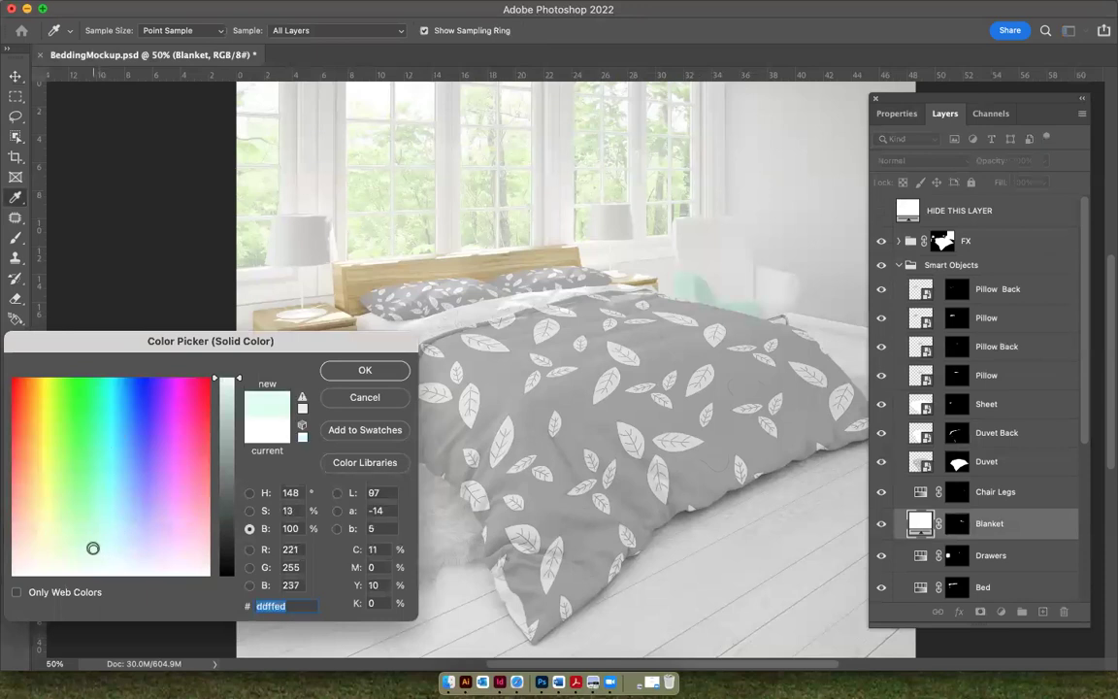
click(107, 566)
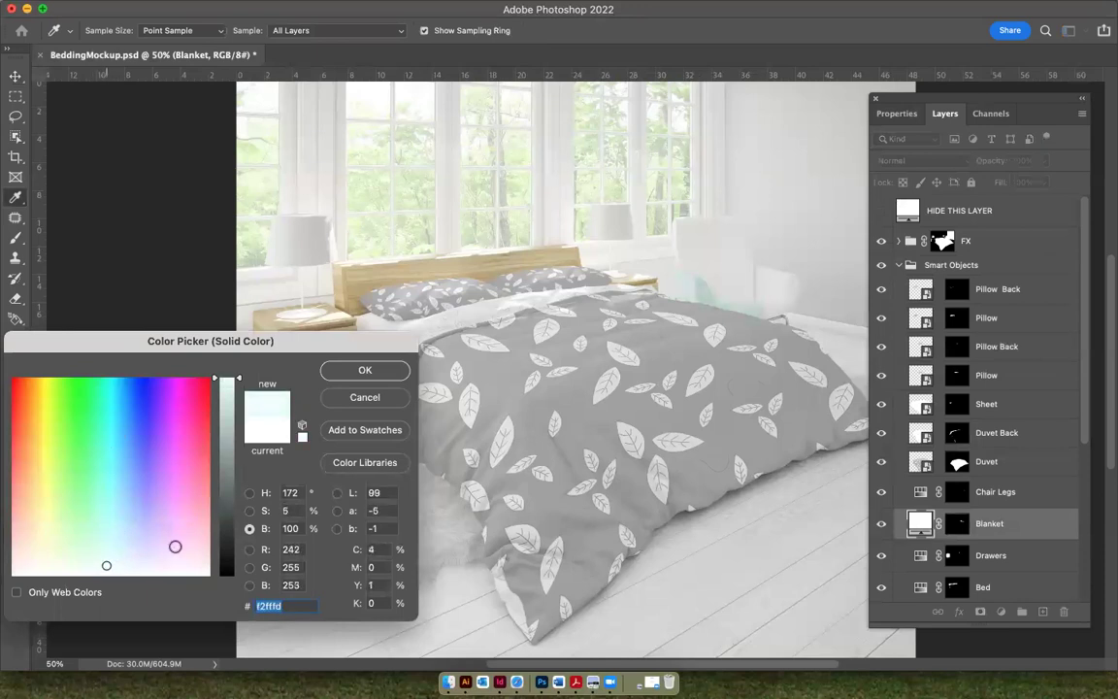
click(225, 424)
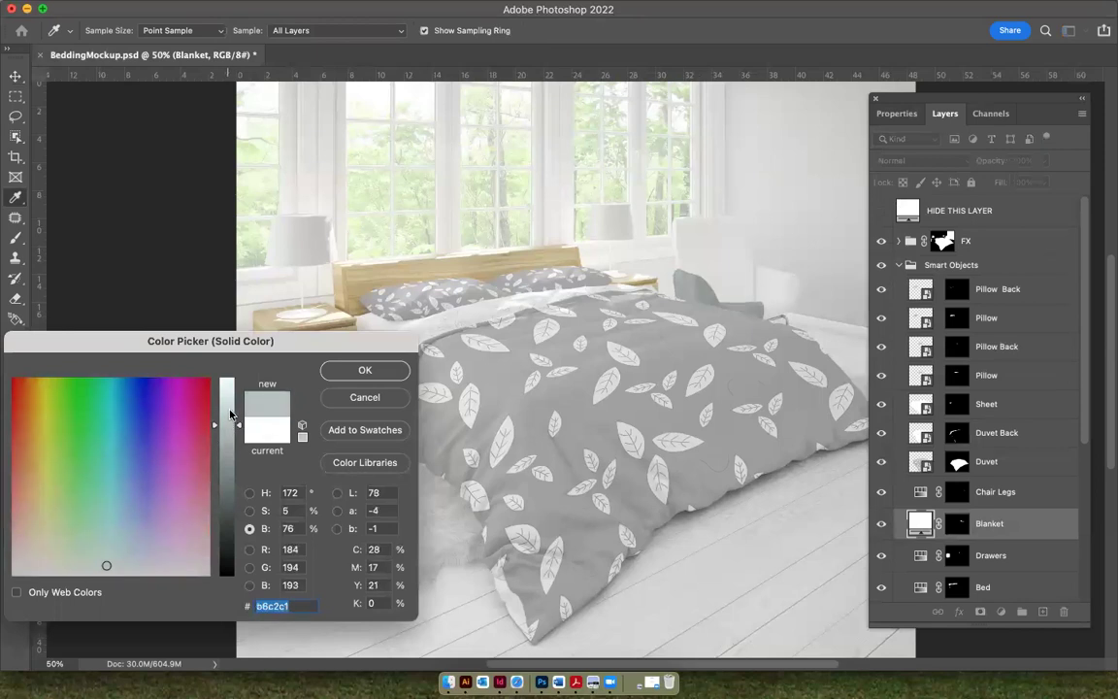
drag(230, 414, 232, 403)
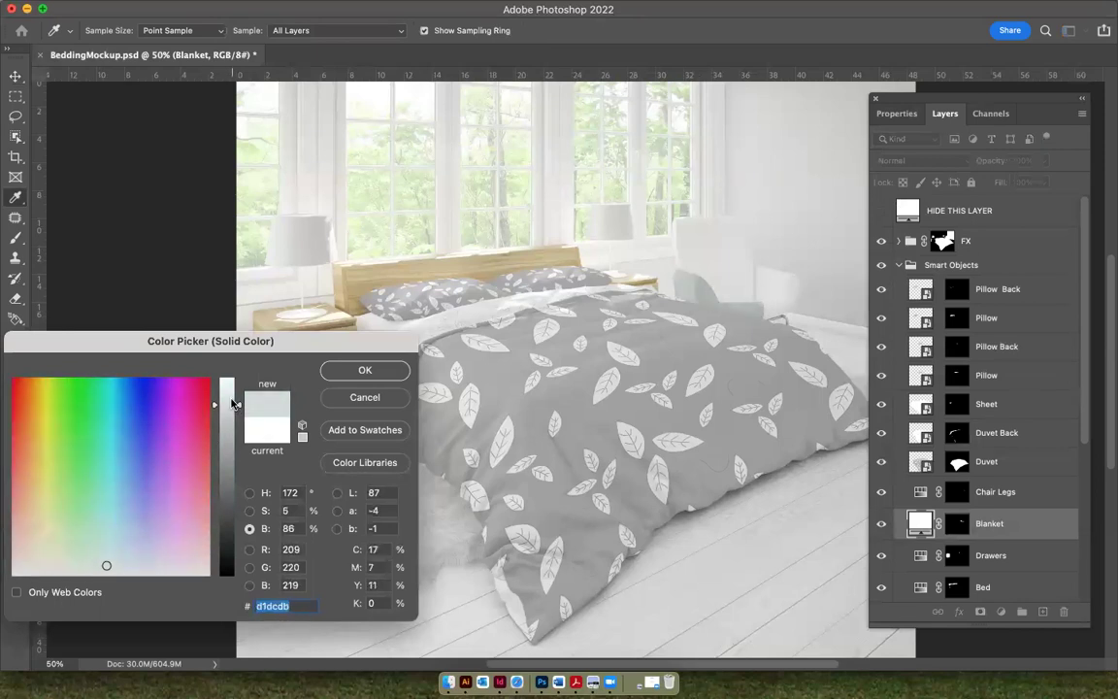
click(227, 490)
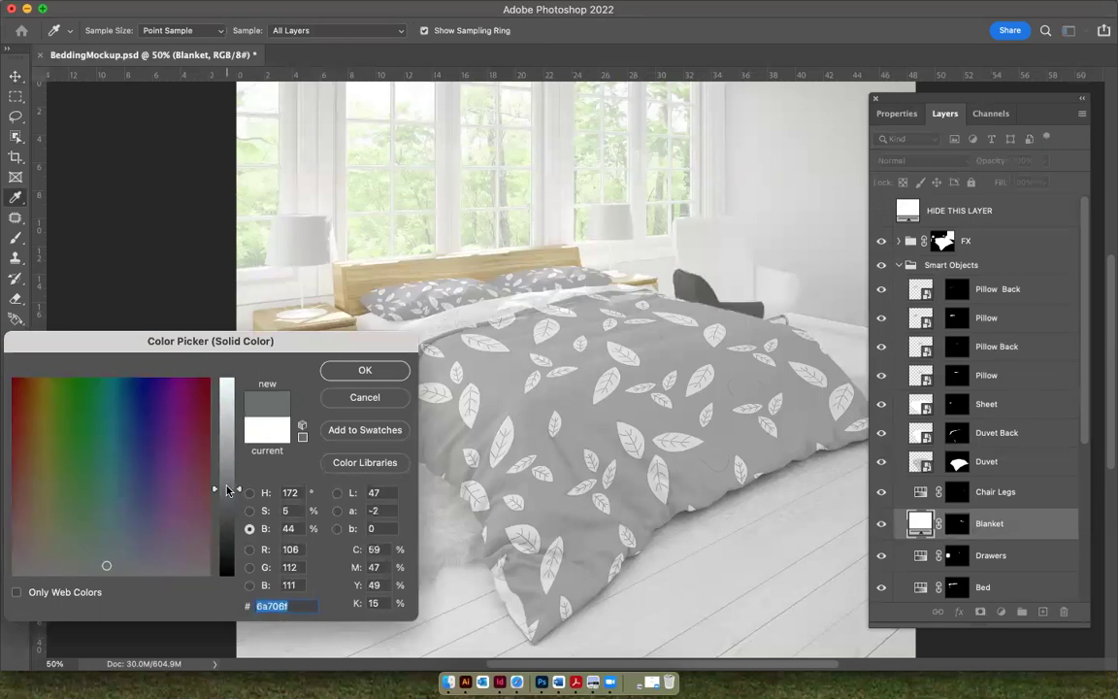
mouse_move(227, 466)
mouse_down()
mouse_move(227, 417)
mouse_move(227, 442)
mouse_up()
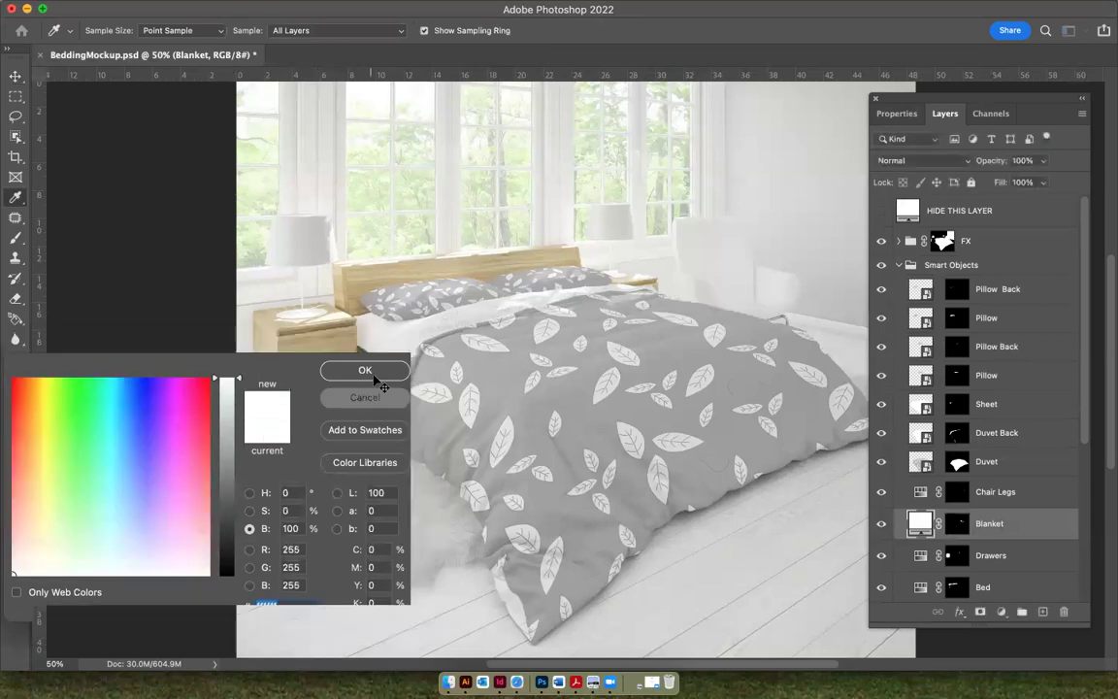
click(363, 370)
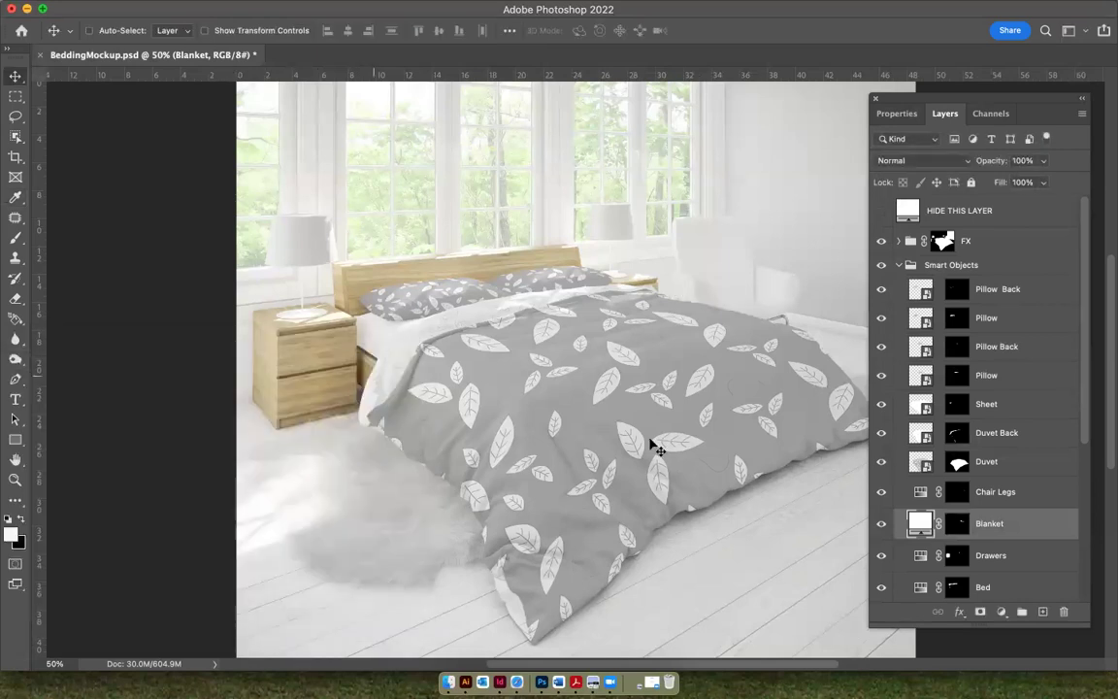
Step: Compare the Blanket on and off, then hide the Lamps and upper Wall layers
click(882, 529)
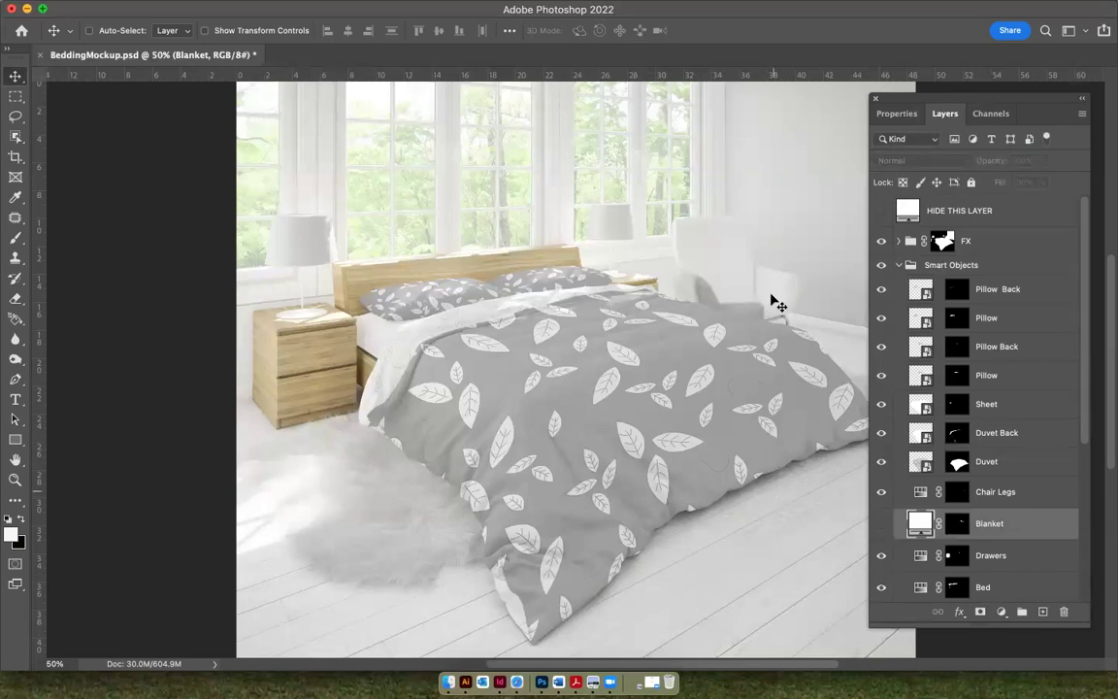
click(881, 528)
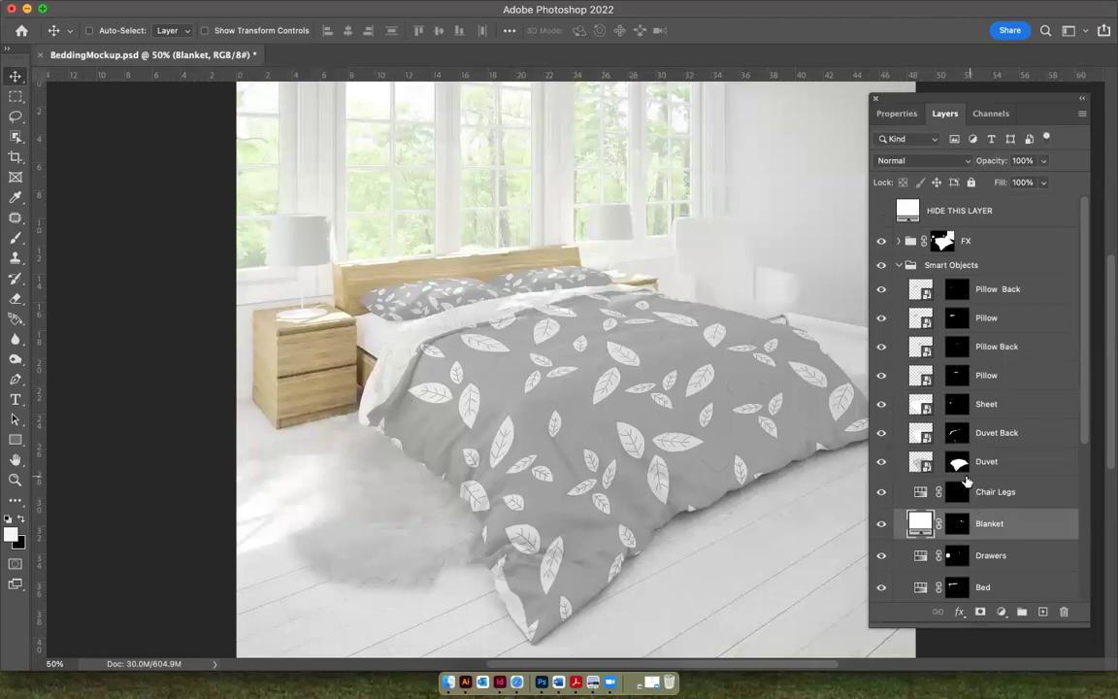
scroll(970, 490, down, 4)
scroll(966, 480, down, 1)
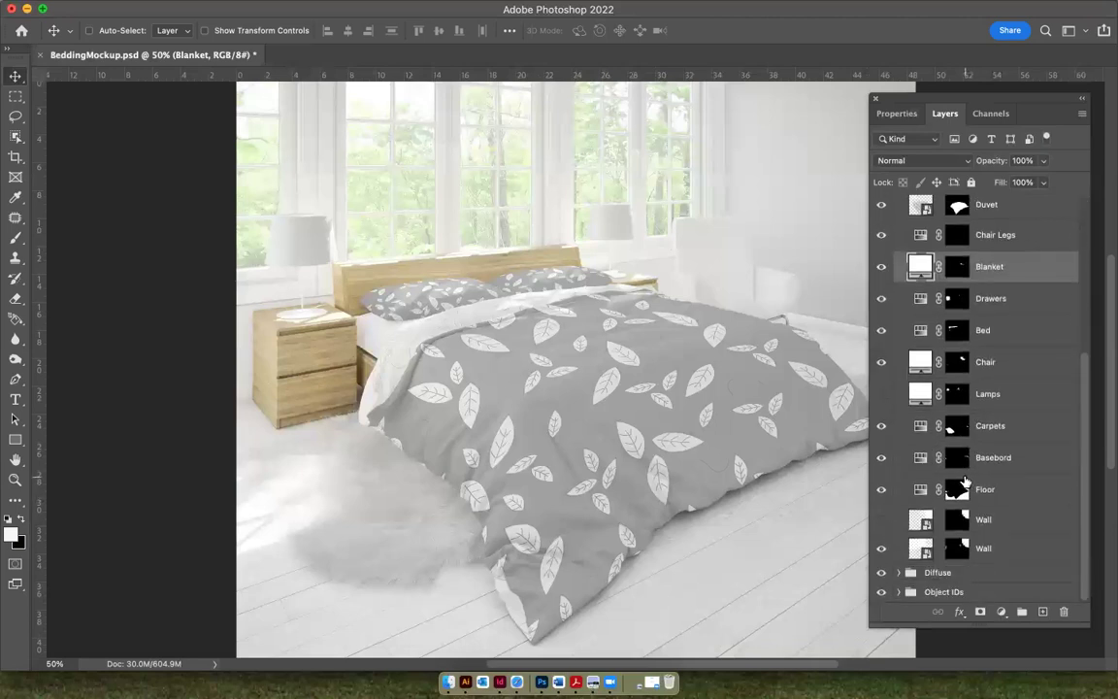
click(880, 394)
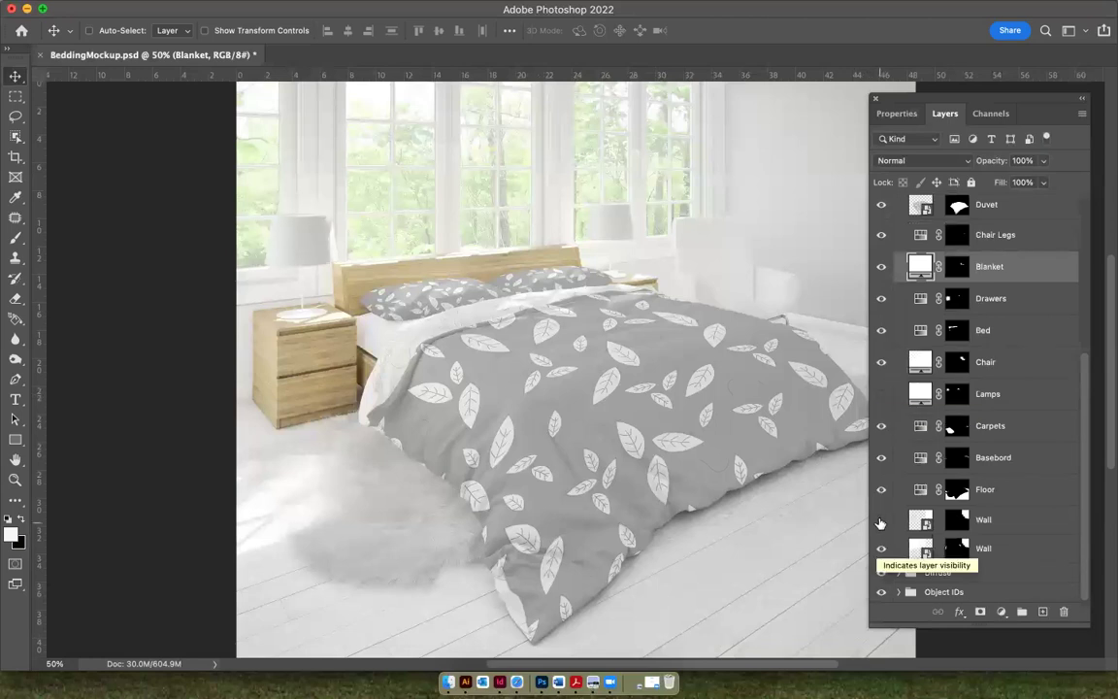
click(881, 522)
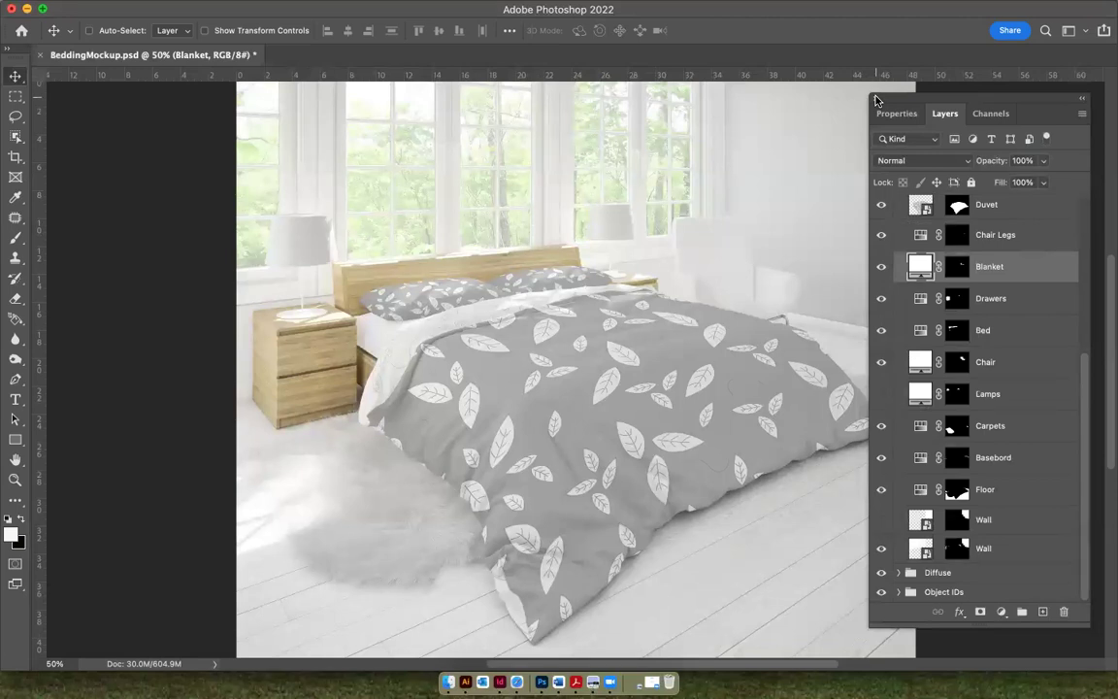
Step: Scroll the Layers panel to the top and close it to view the finished mockup
scroll(914, 238, up, 5)
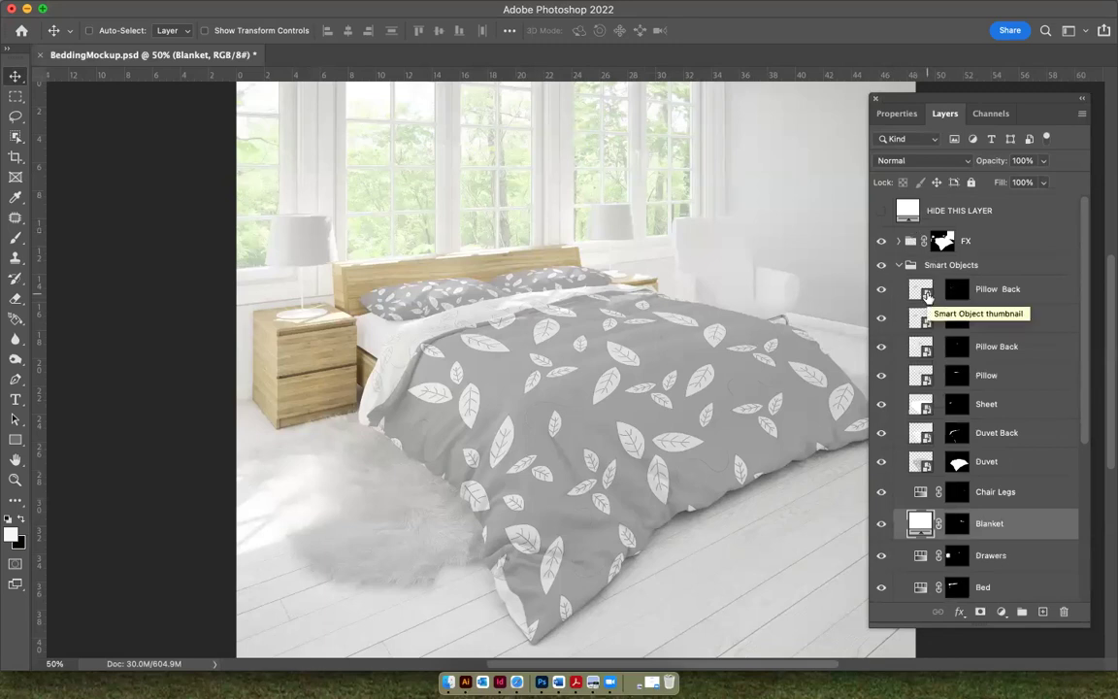
click(875, 99)
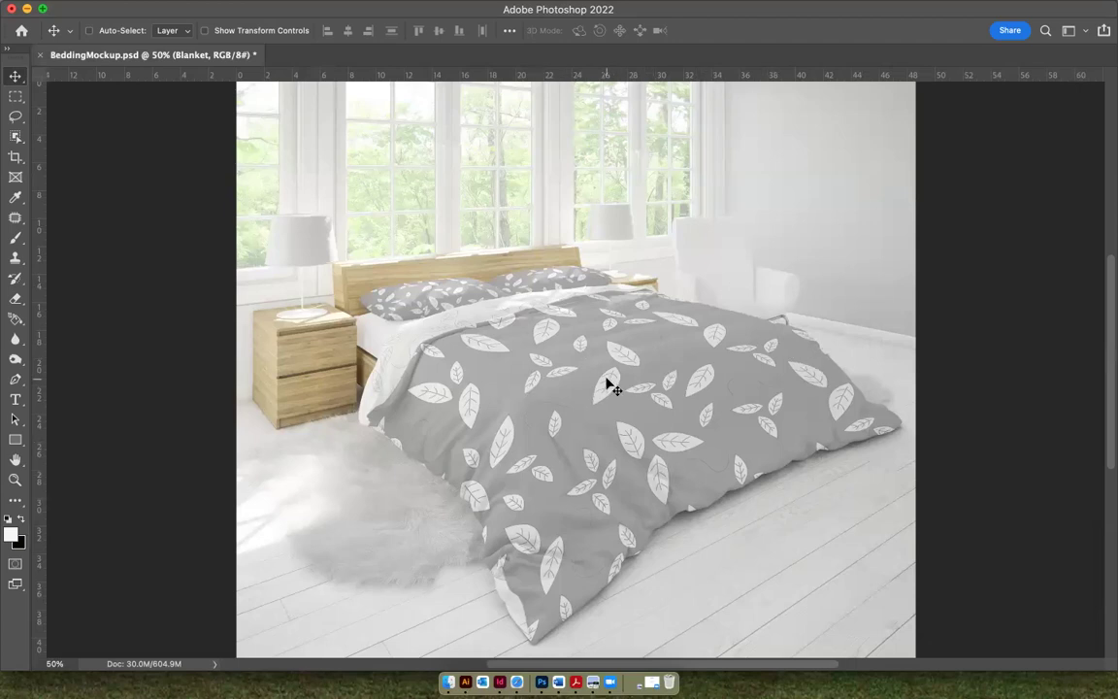
scroll(536, 454, up, 2)
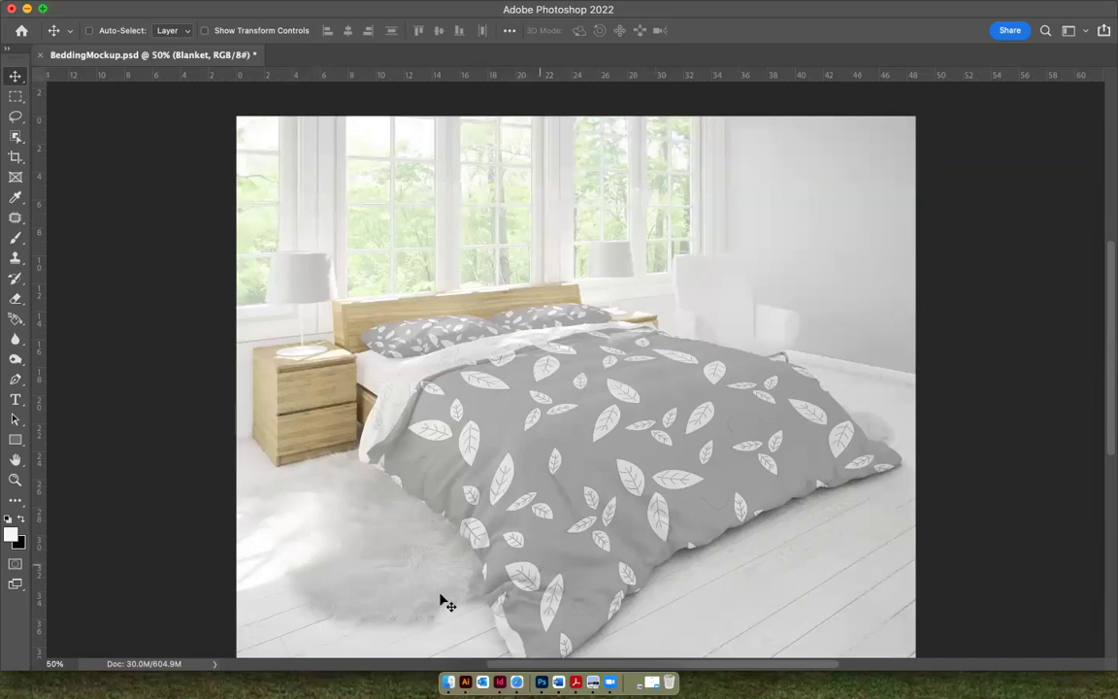